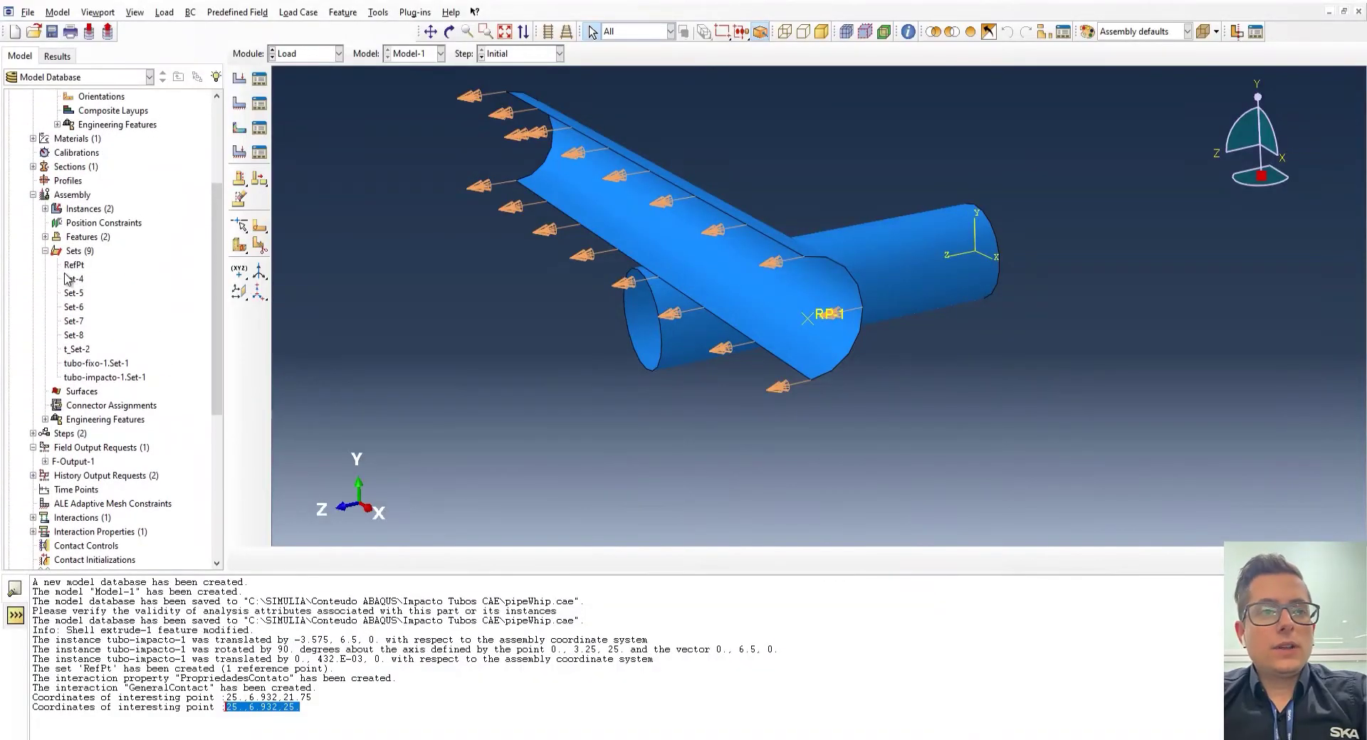
Step: Open the empty mesh of the tubo-fixo-1 instance in the assembly to start working in the Mesh module
click(45, 250)
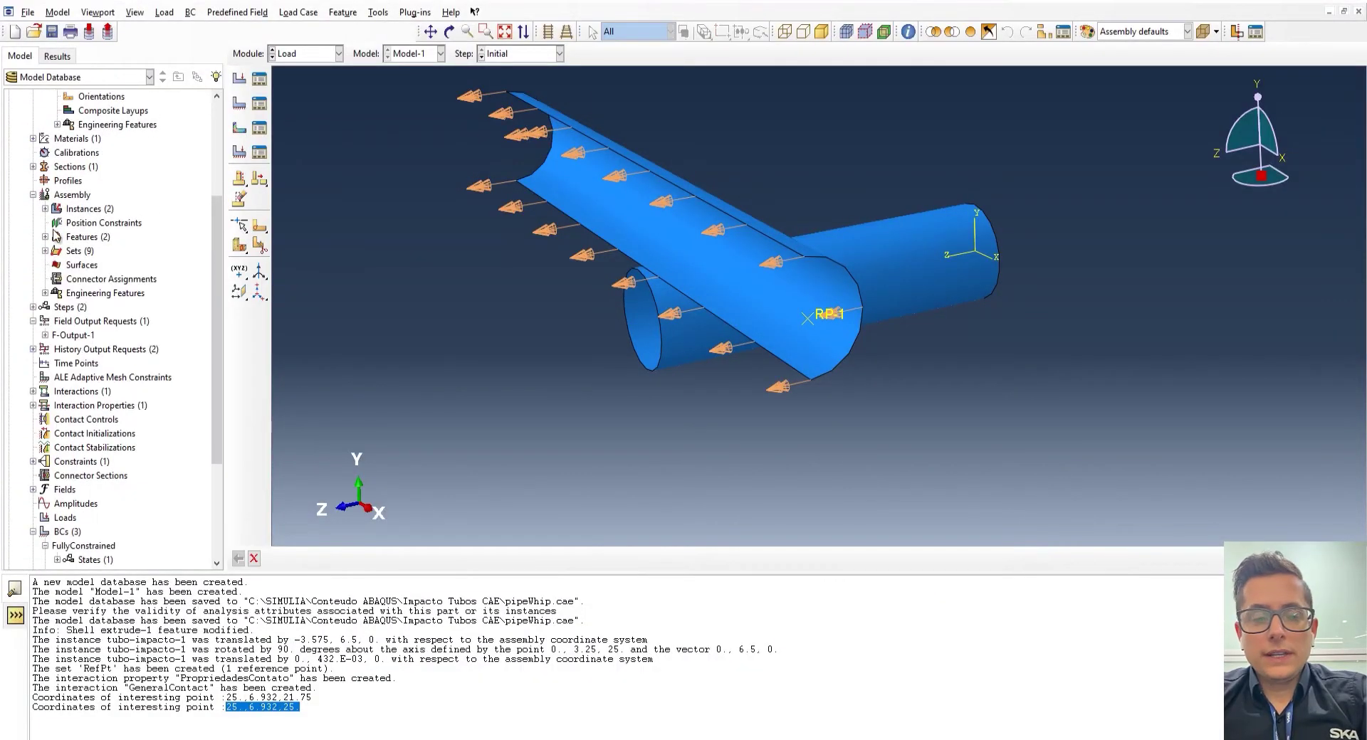
click(45, 208)
click(57, 223)
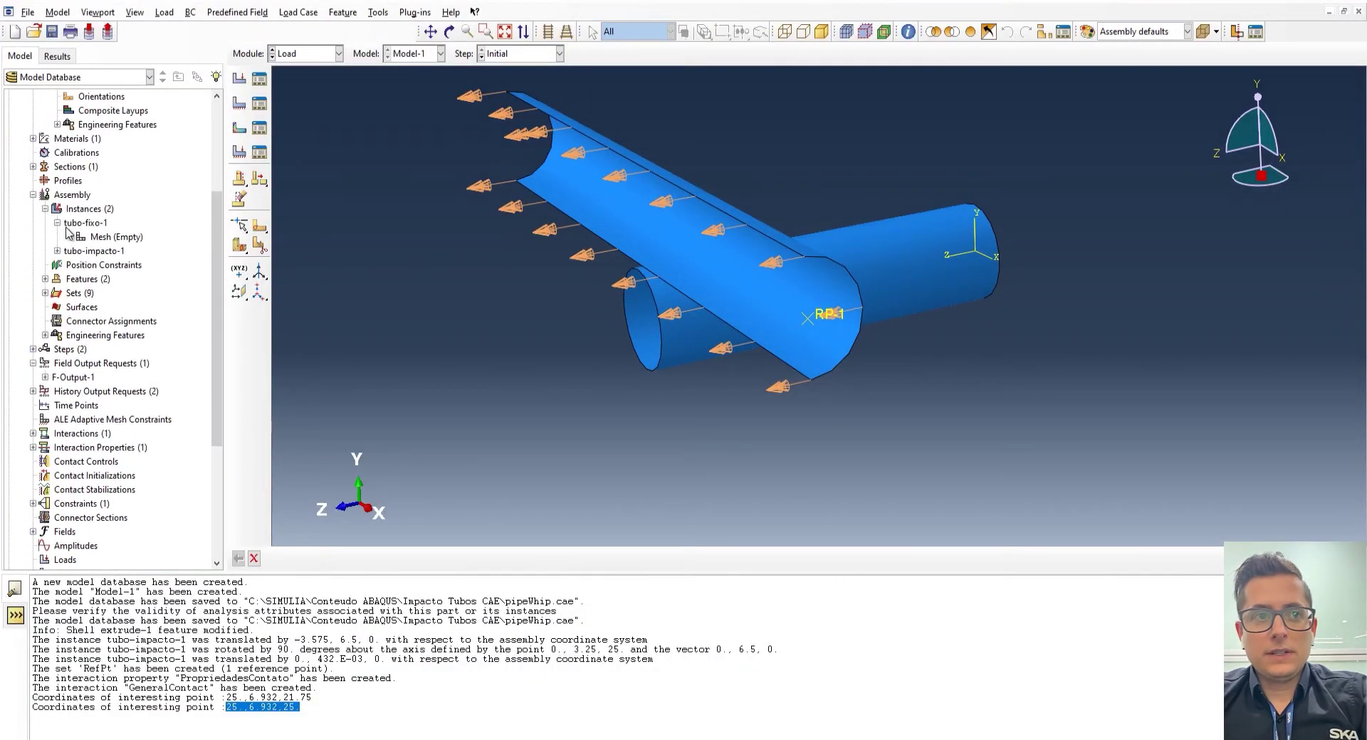
double_click(113, 237)
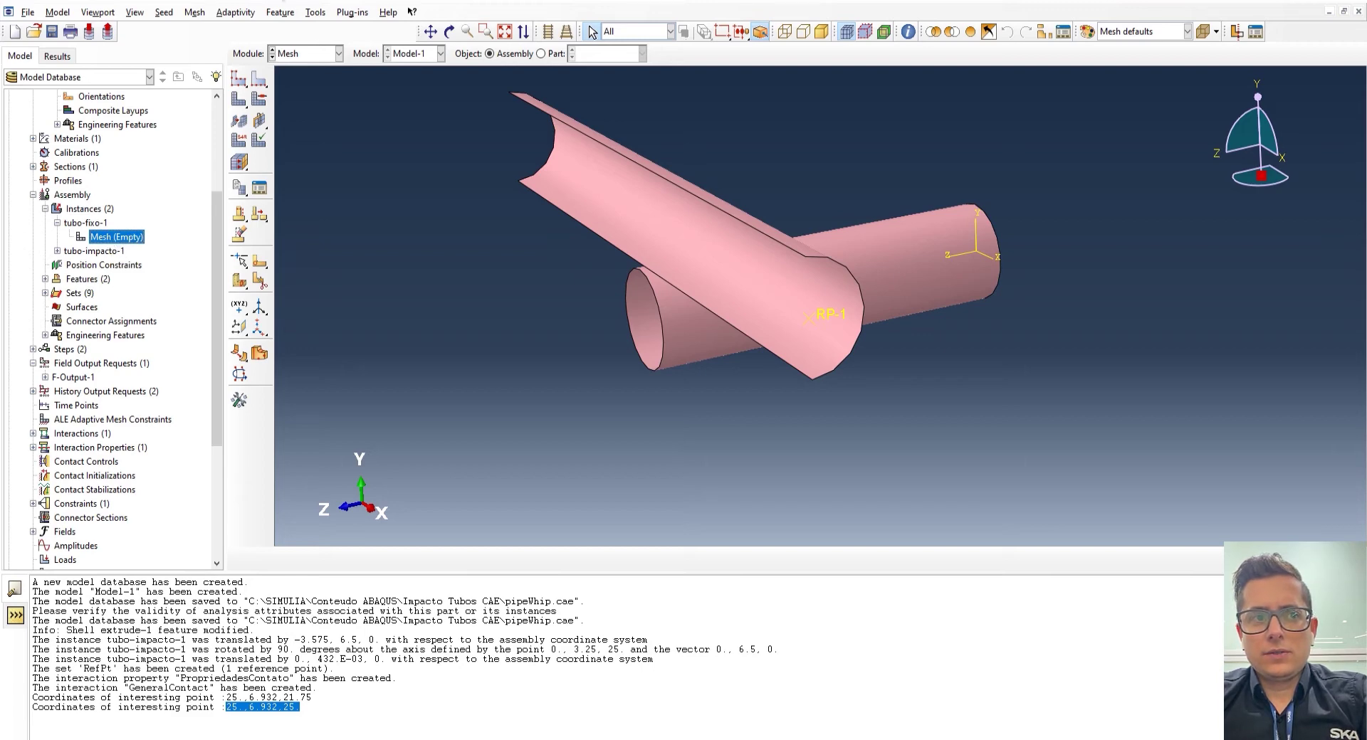
Step: Partition the fixed tube's face lengthwise using the shortest path between the uppermost points of its two circular ends
click(316, 12)
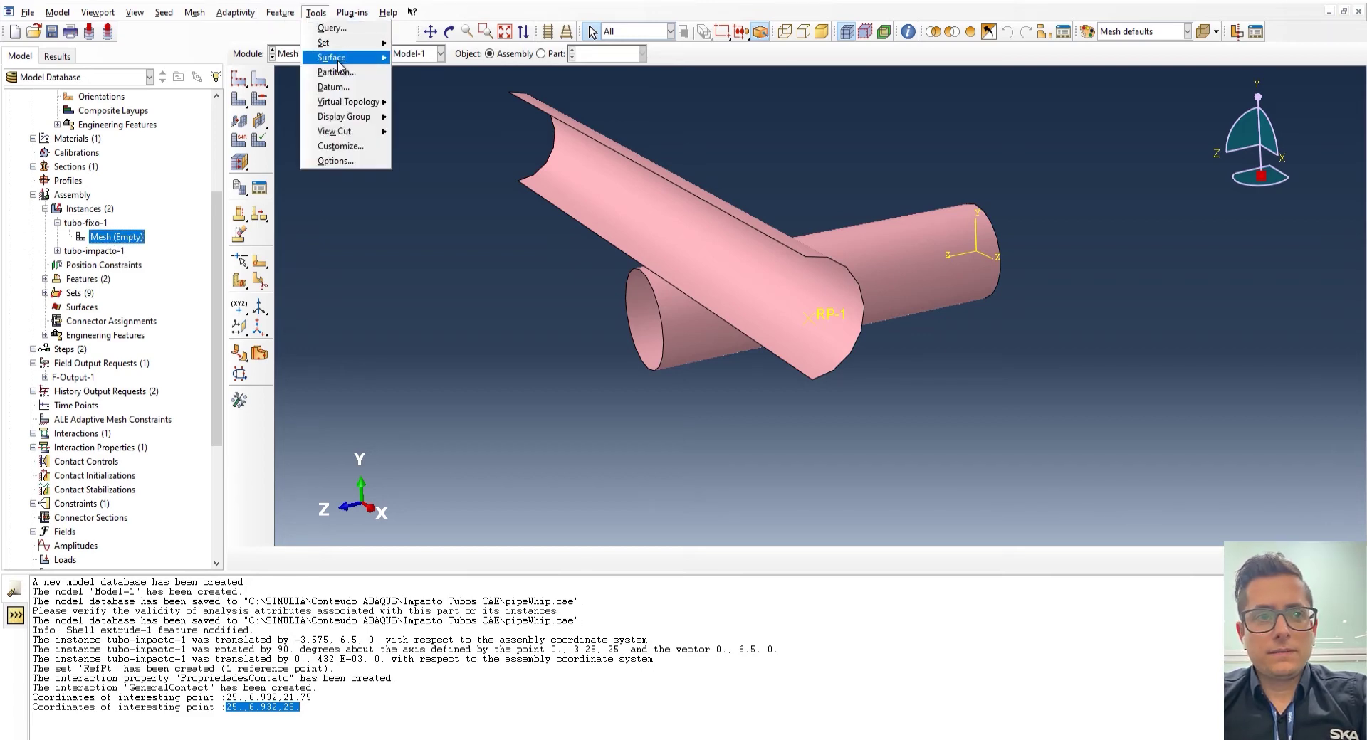
click(342, 73)
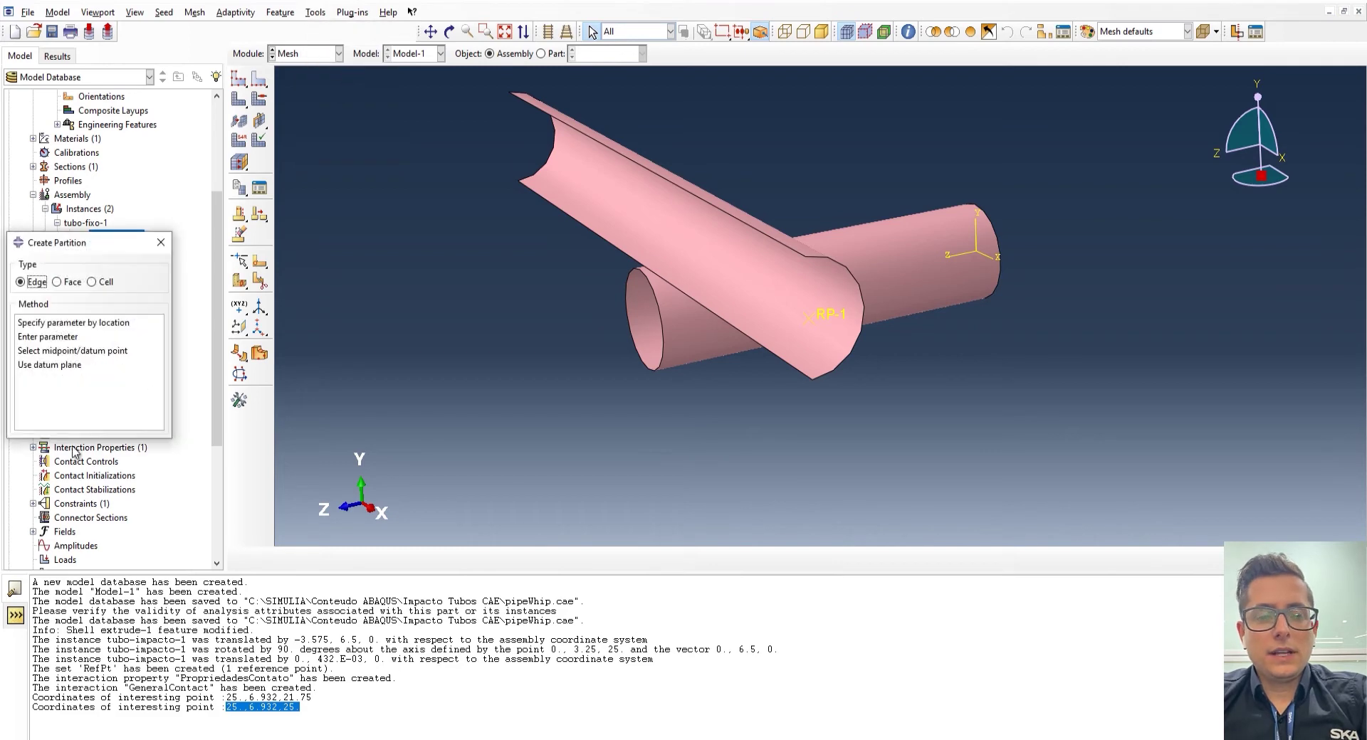
click(71, 283)
click(83, 336)
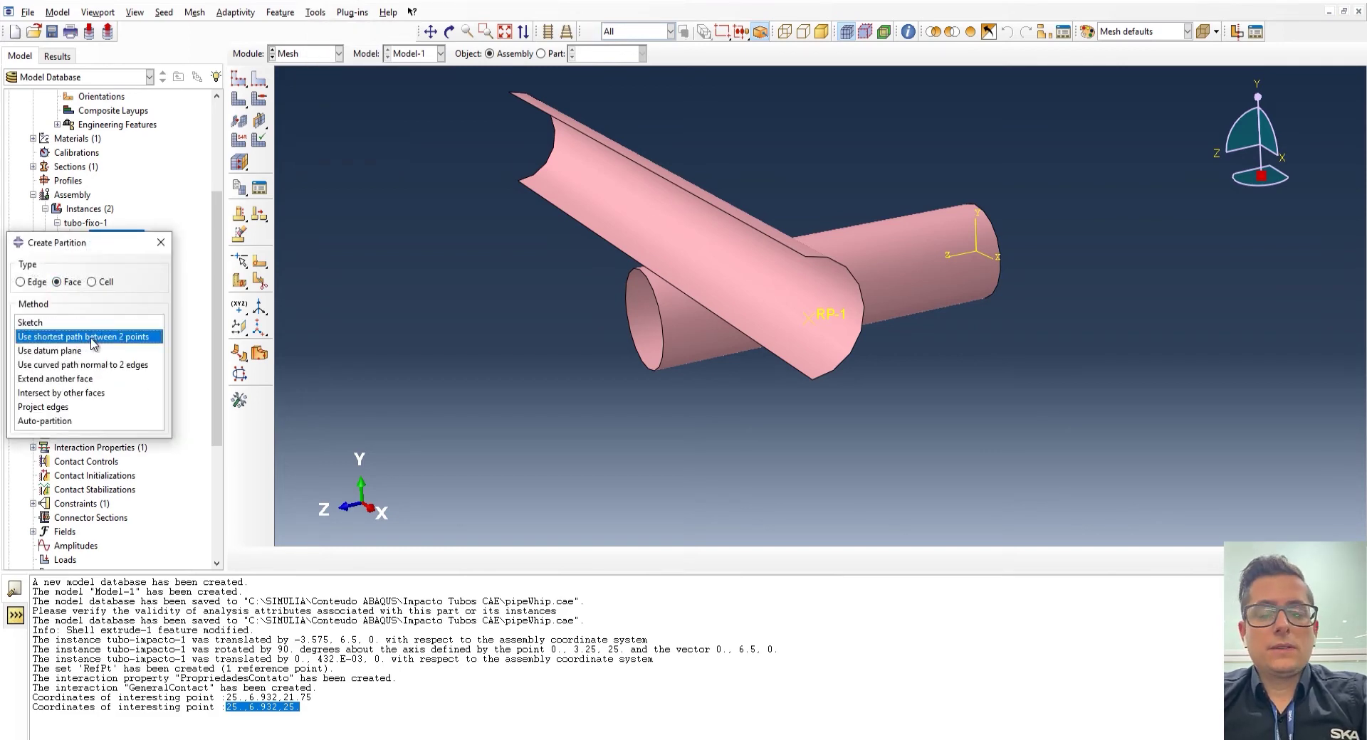
click(890, 269)
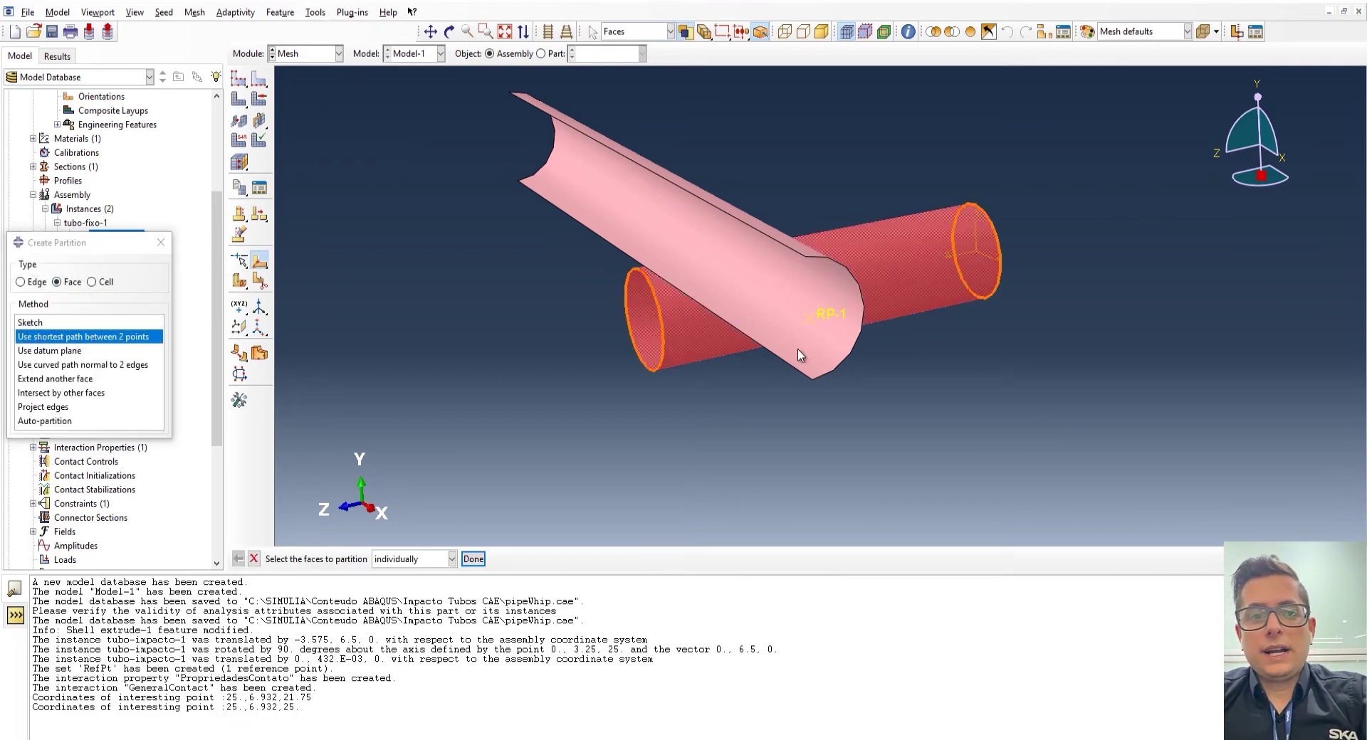
click(473, 559)
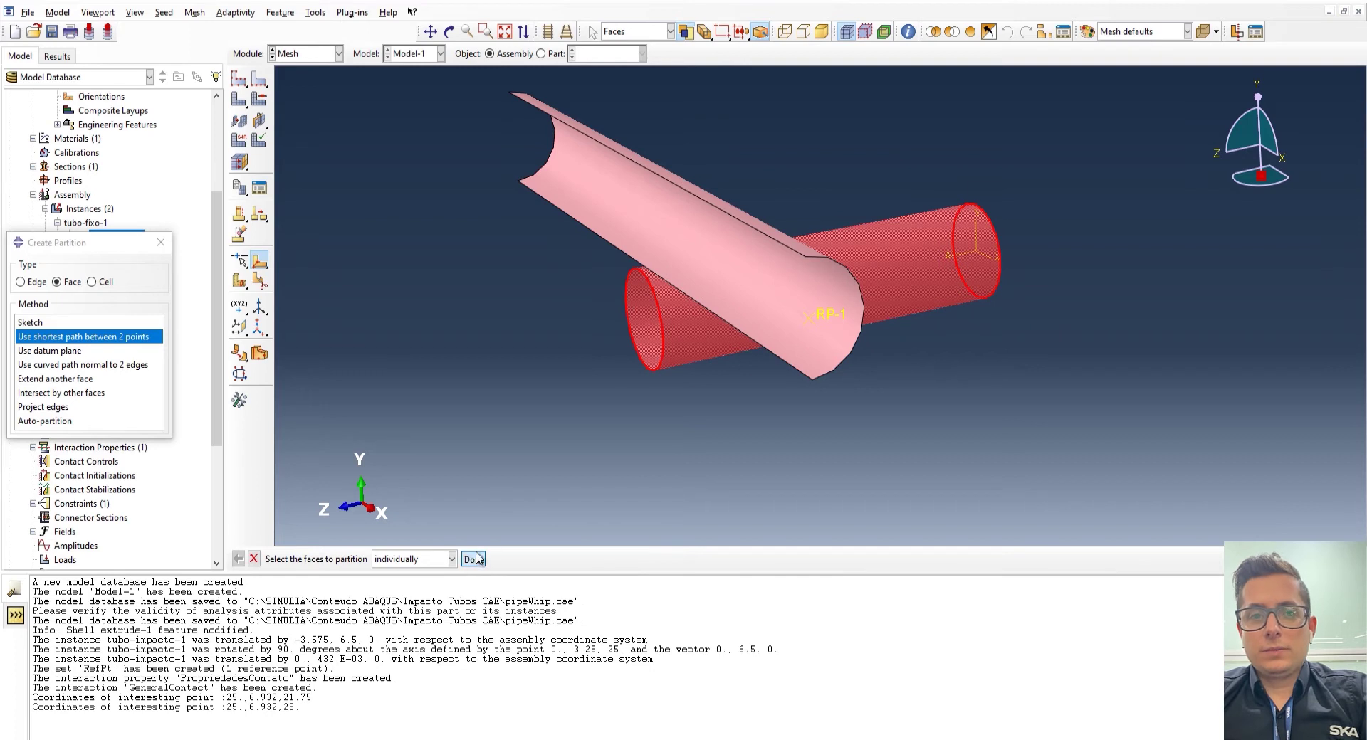
click(638, 265)
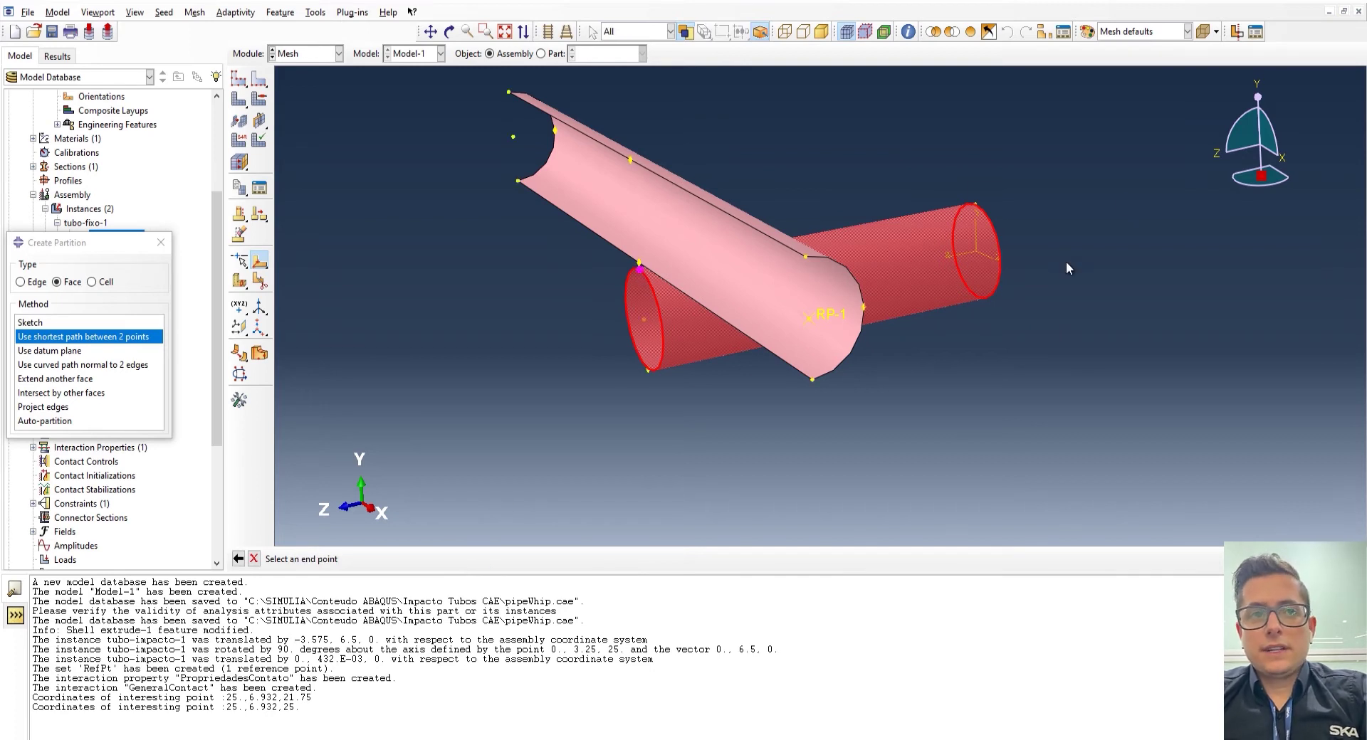
click(975, 204)
click(410, 558)
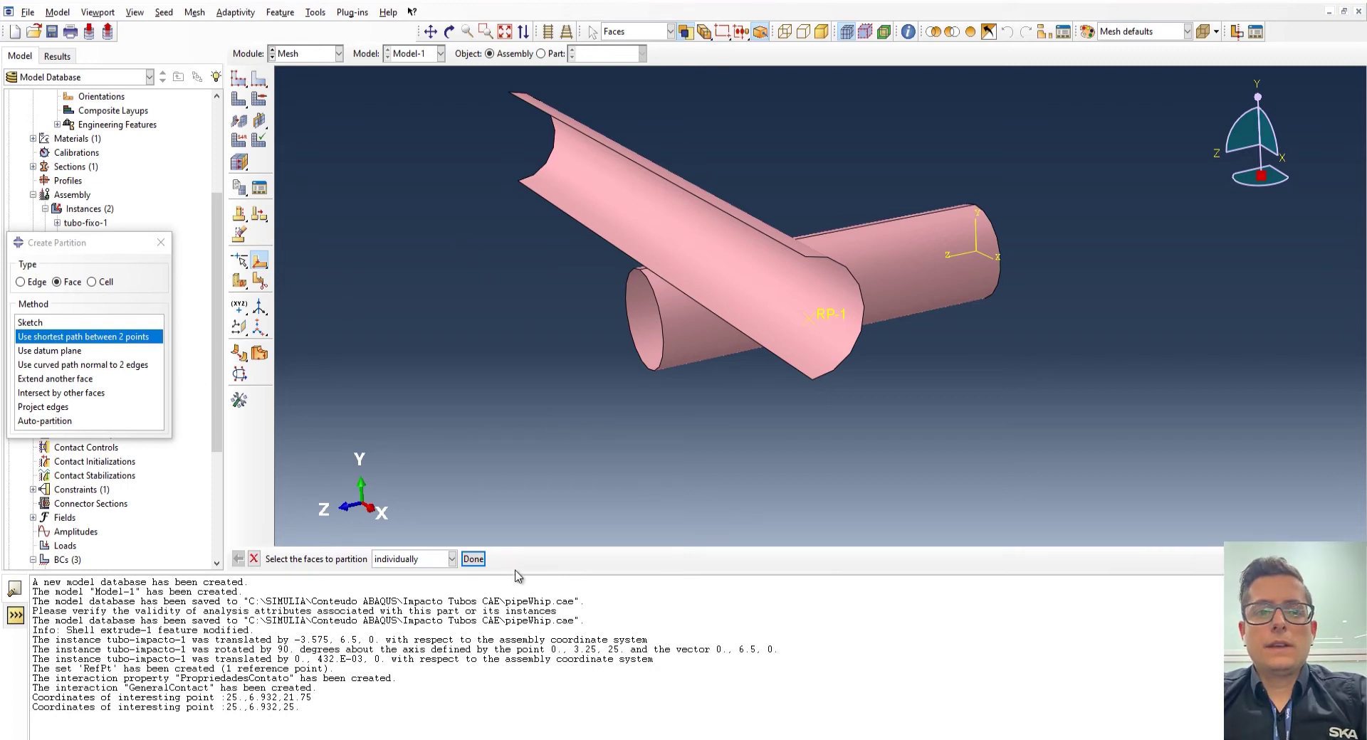
click(475, 560)
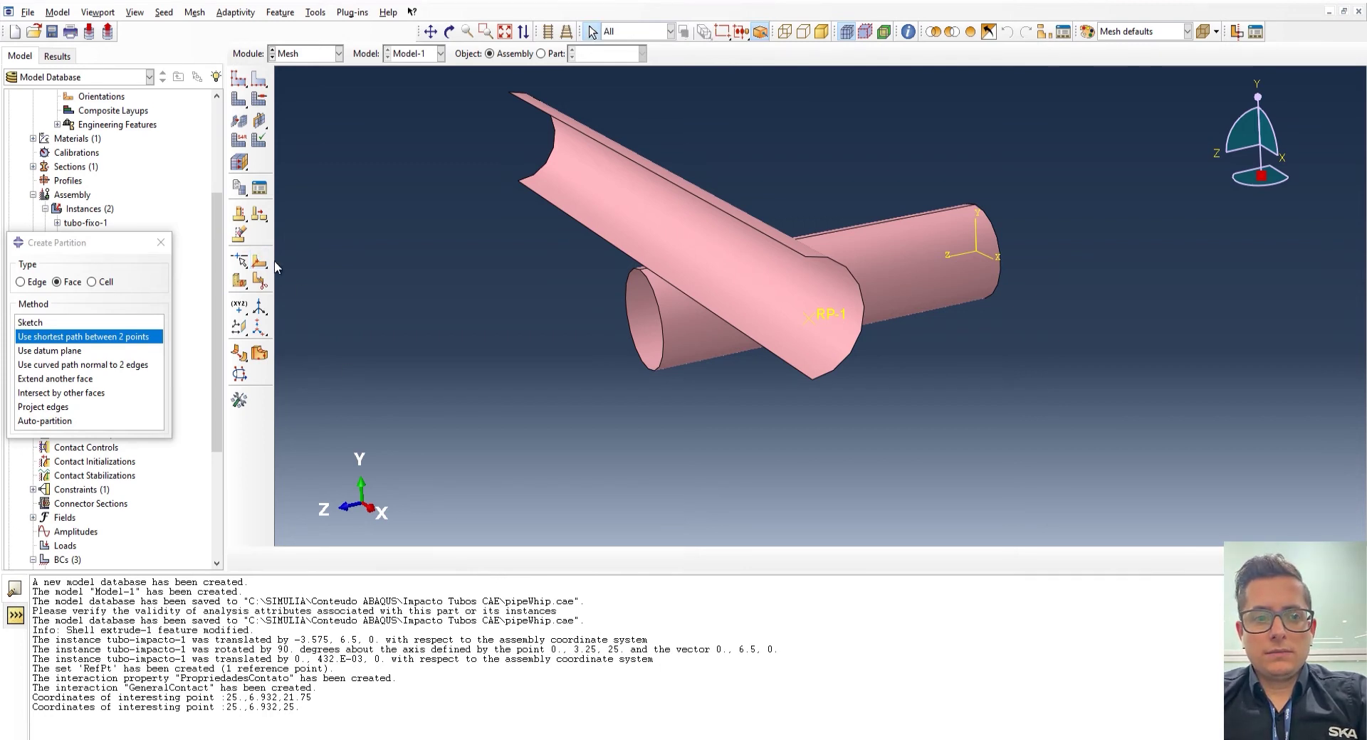
click(164, 244)
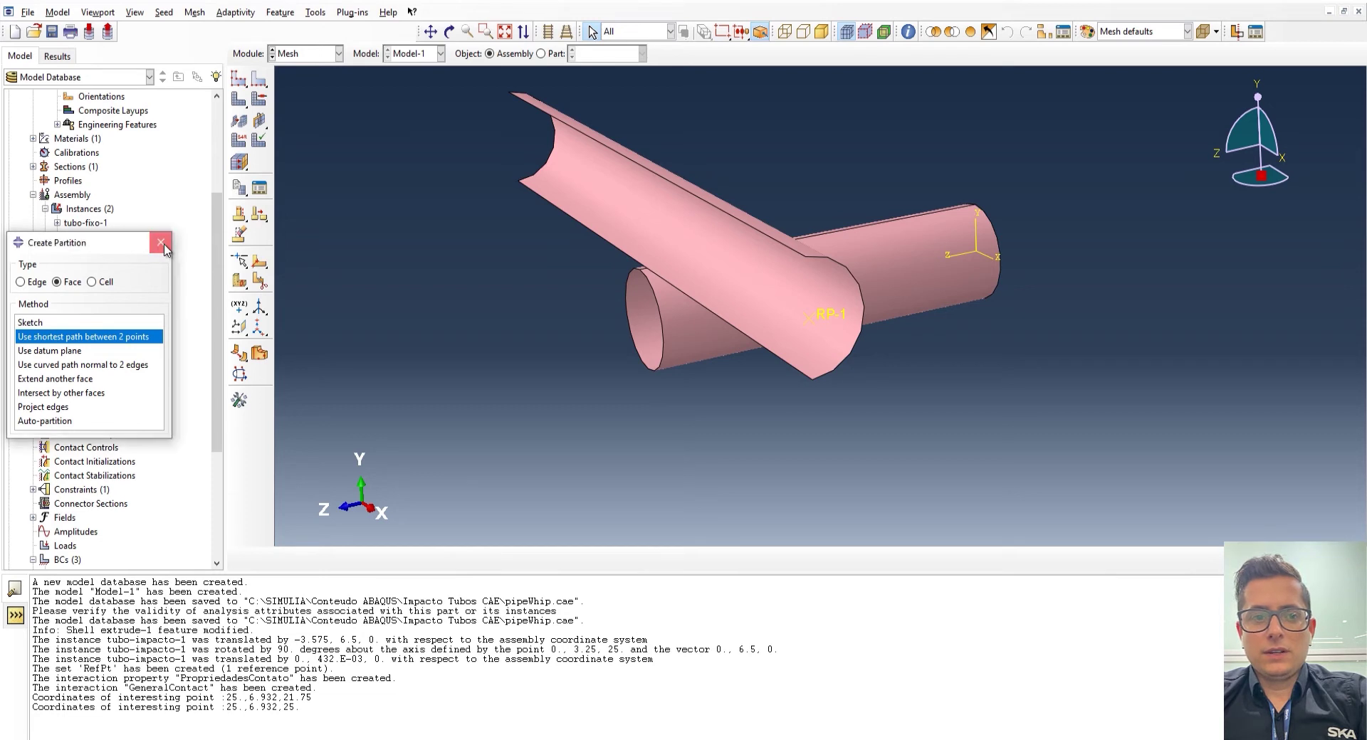
Step: Assign linear shell elements from the Explicit element library to the faces of both tubes
click(241, 145)
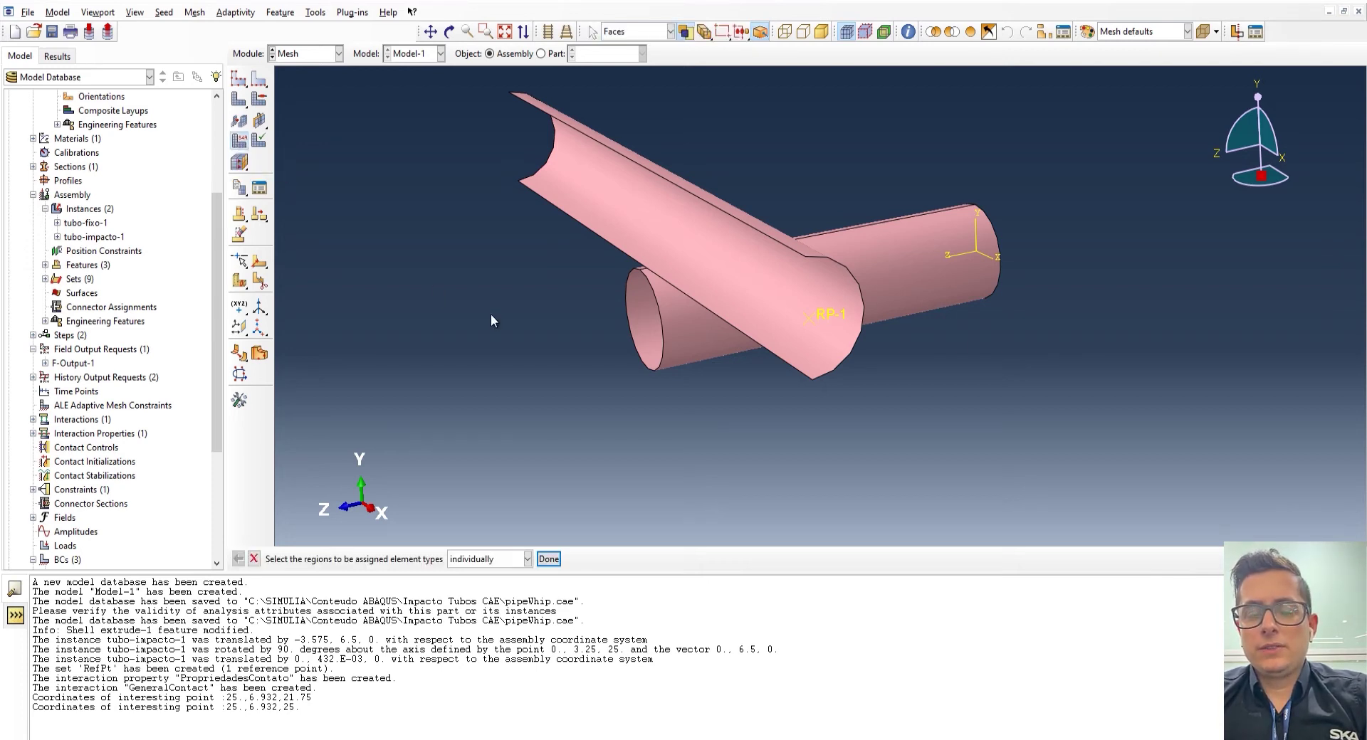
click(690, 340)
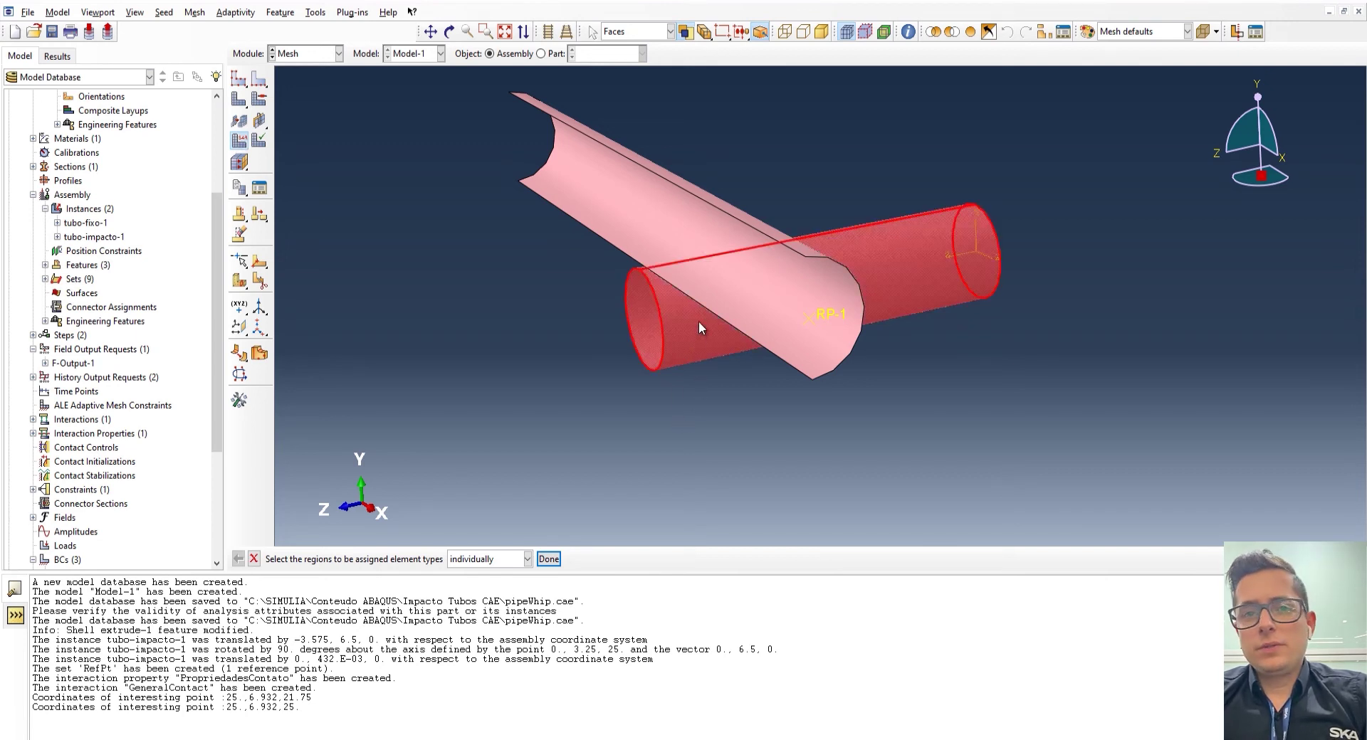
shift+click(736, 268)
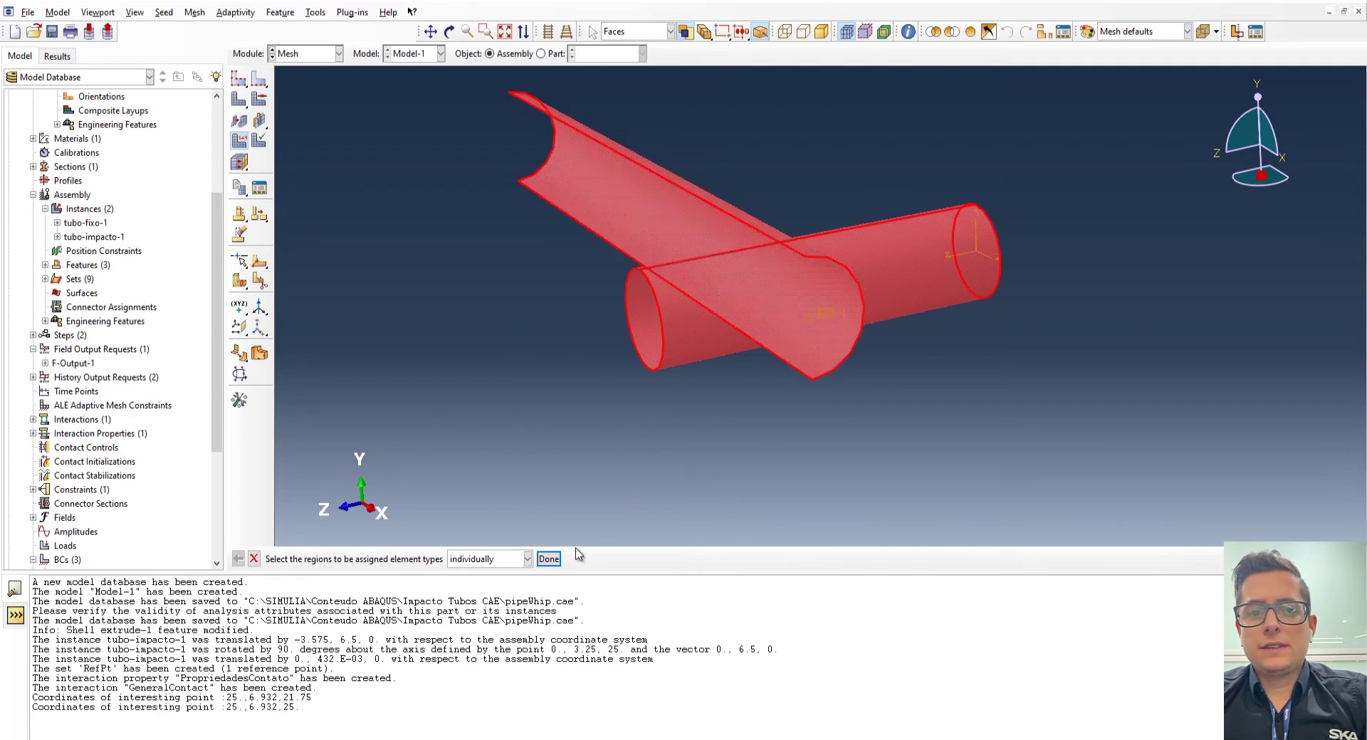
click(549, 561)
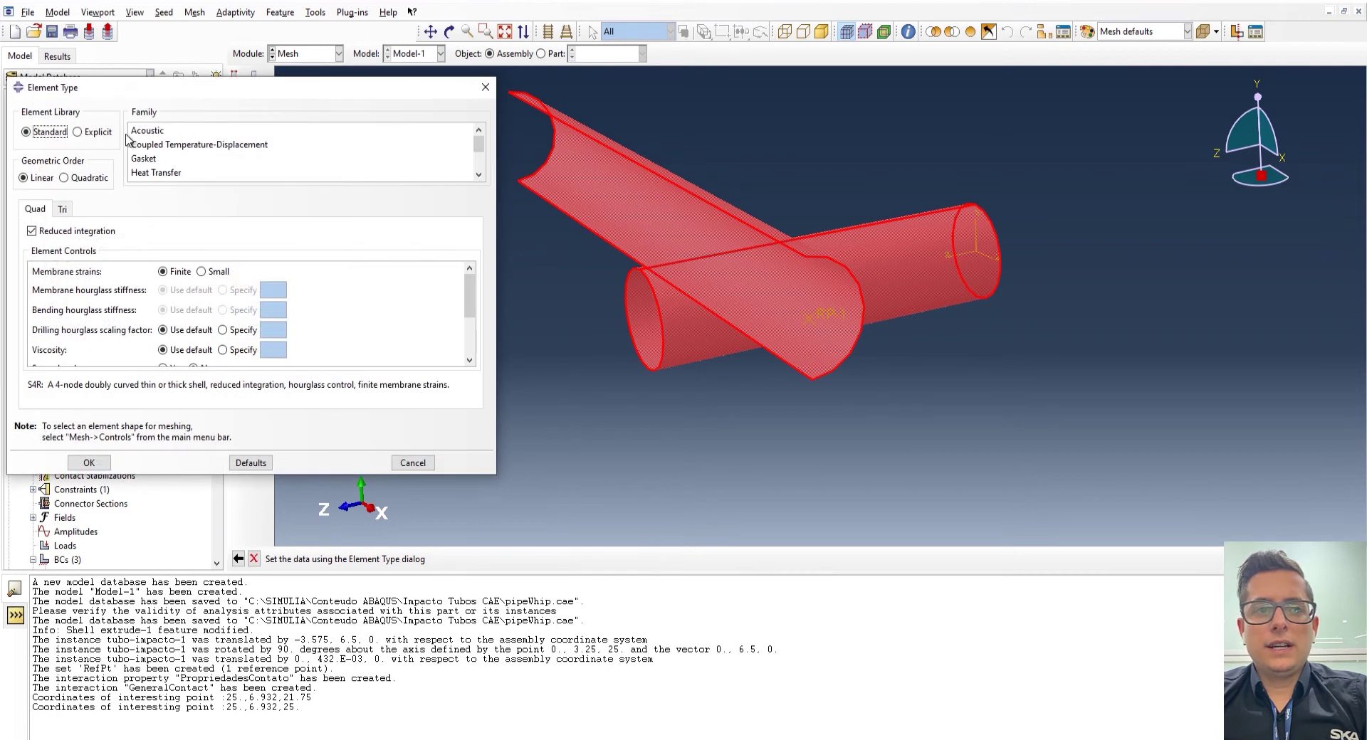
click(95, 136)
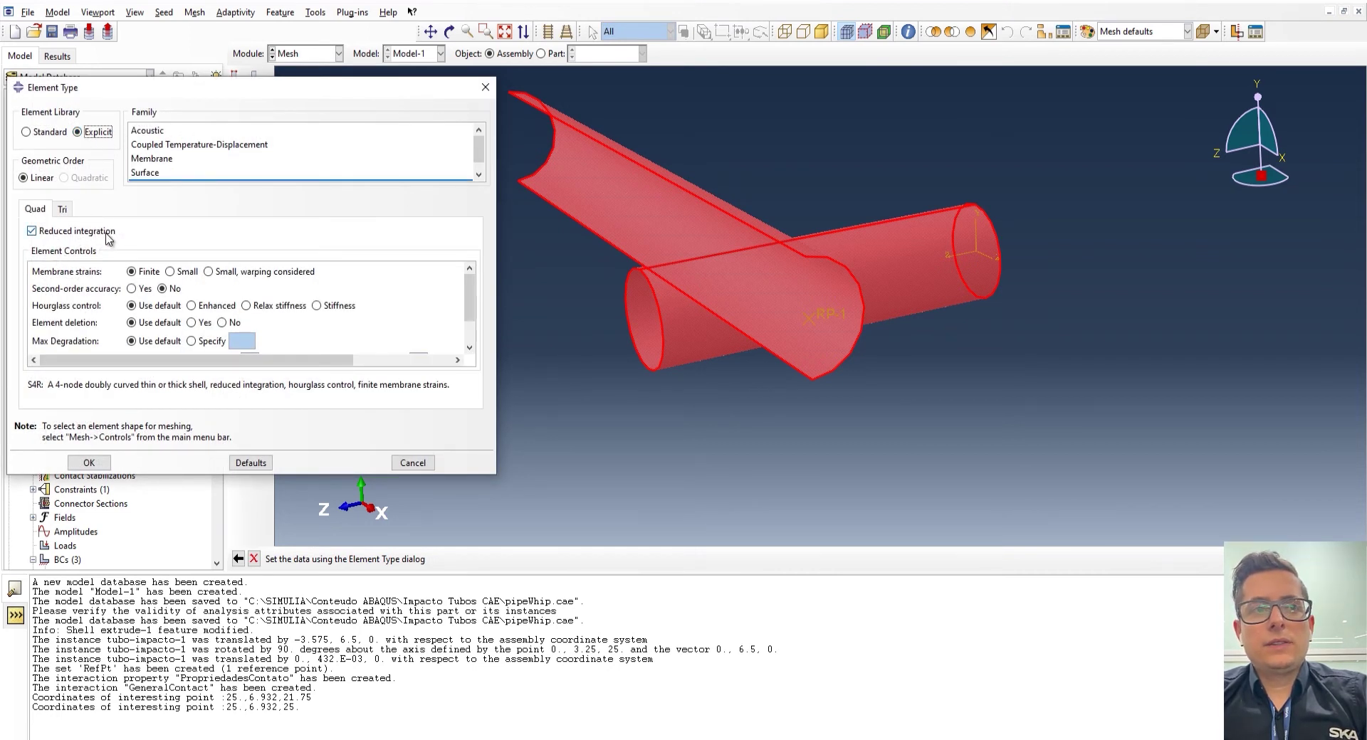
scroll(246, 316, down, 3)
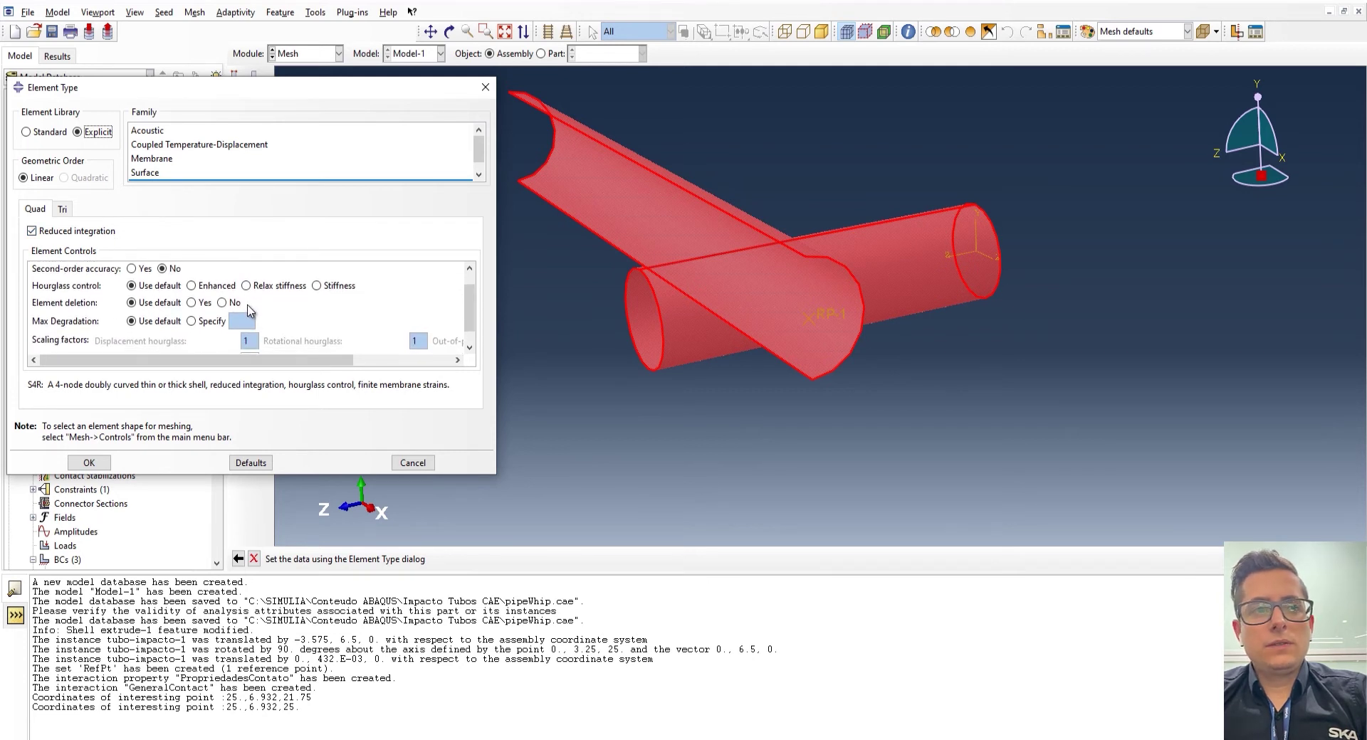
drag(478, 153, 479, 165)
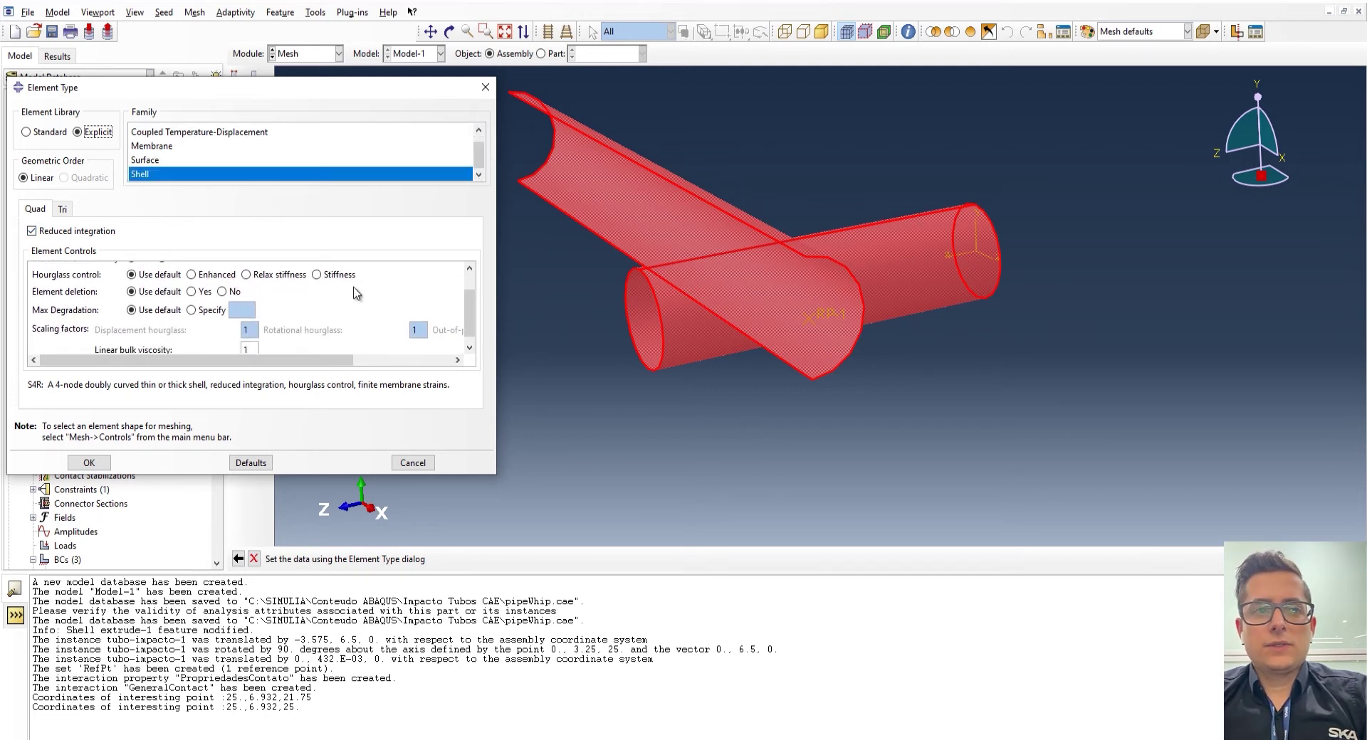
scroll(284, 330, down, 1)
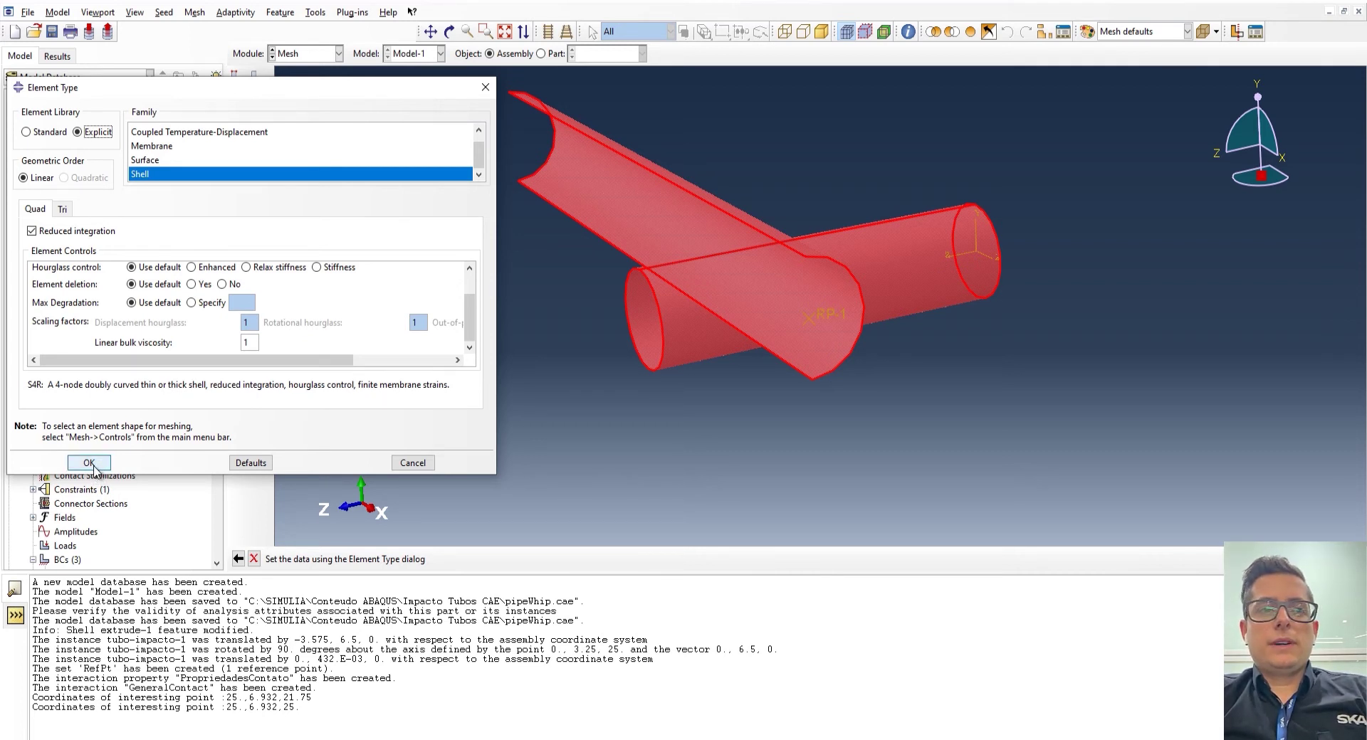
click(93, 468)
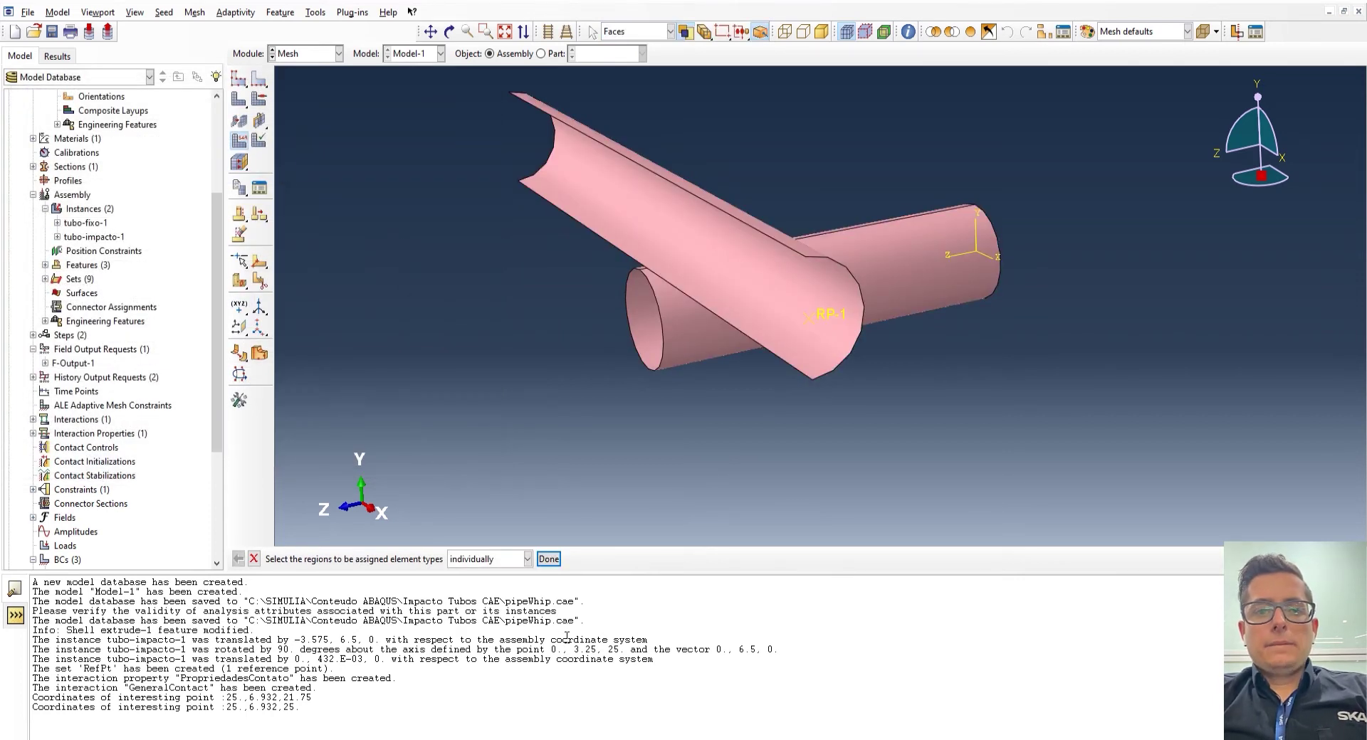
click(556, 562)
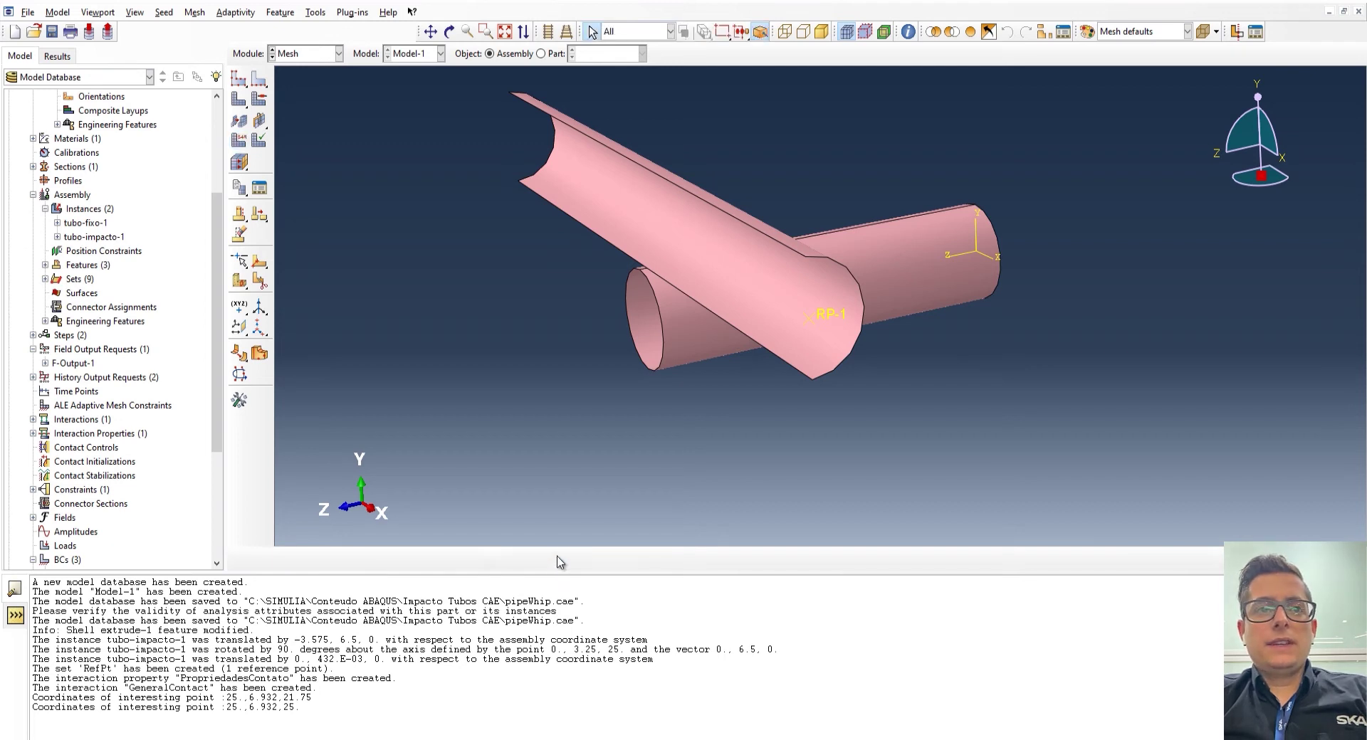
Step: Seed the fixed tube's lengthwise partition edge by number with 16 elements and no bias
click(260, 82)
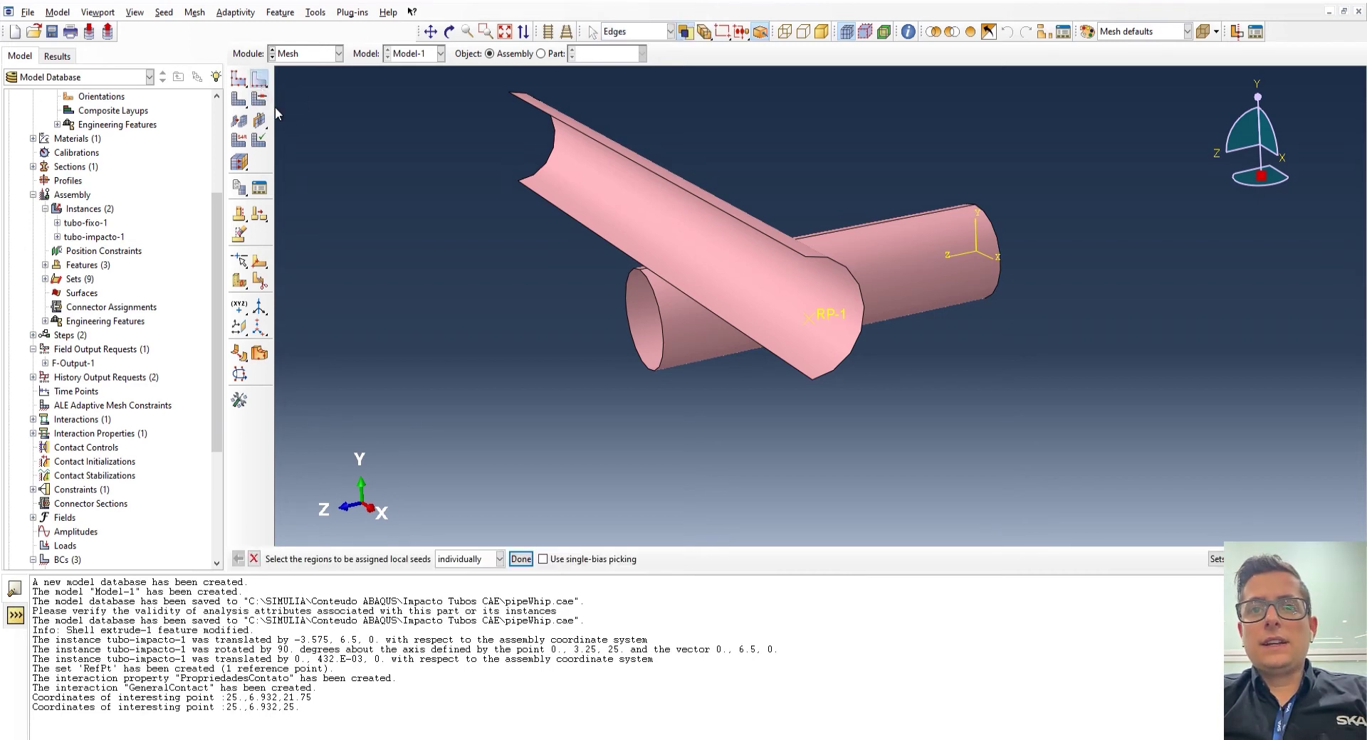
click(891, 219)
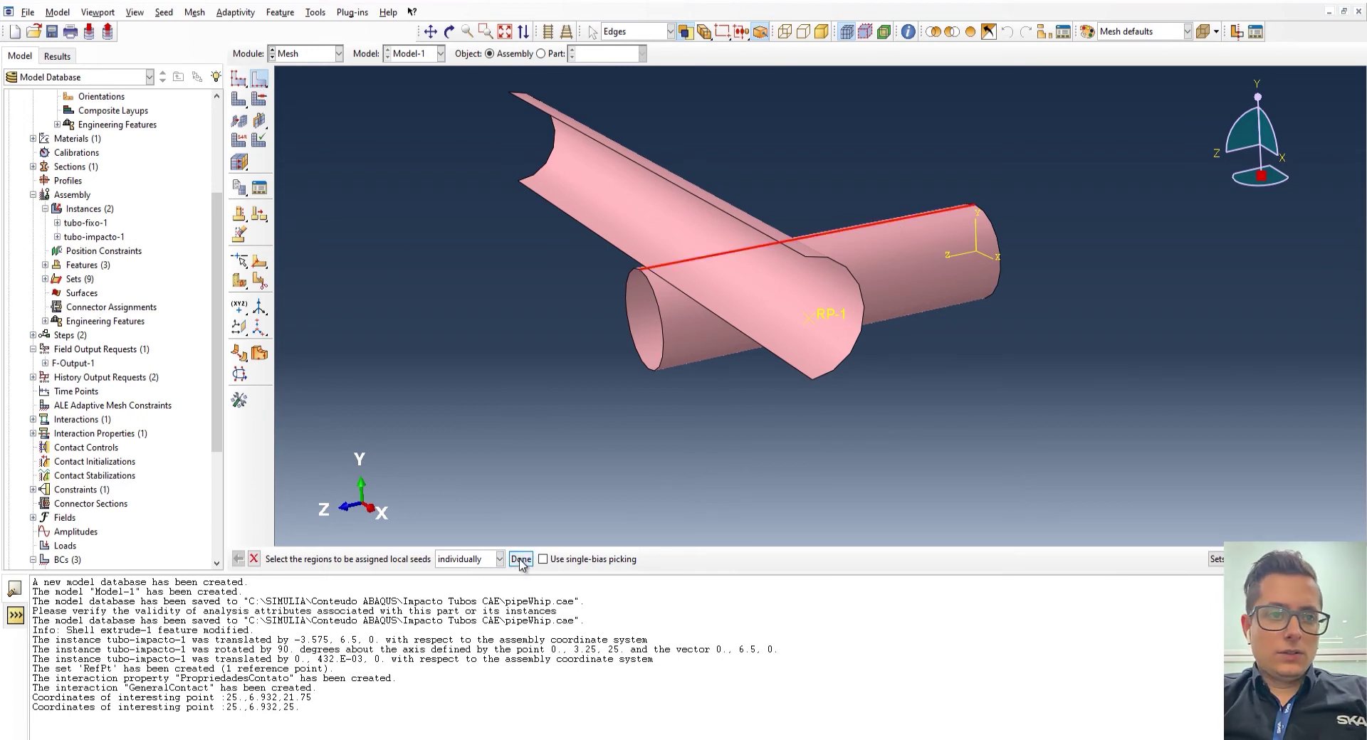
click(521, 561)
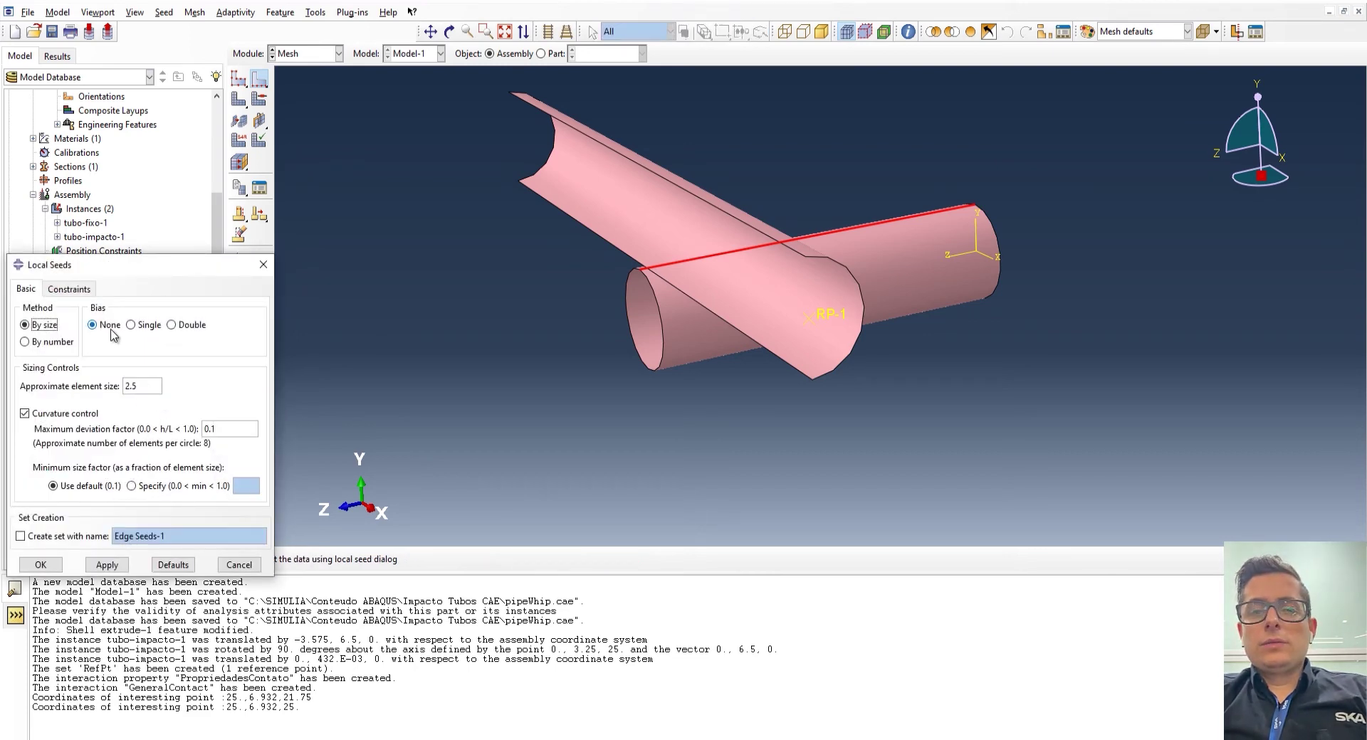
click(49, 341)
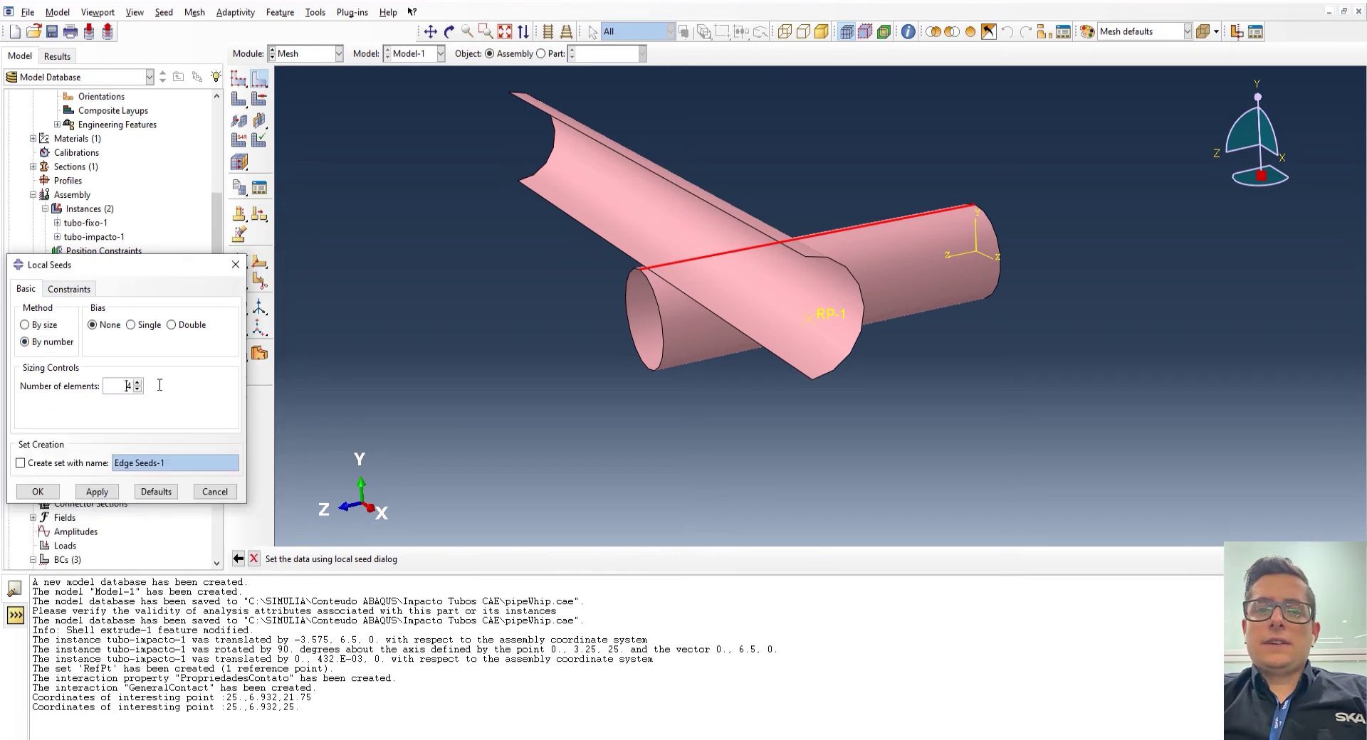
drag(160, 386, 172, 387)
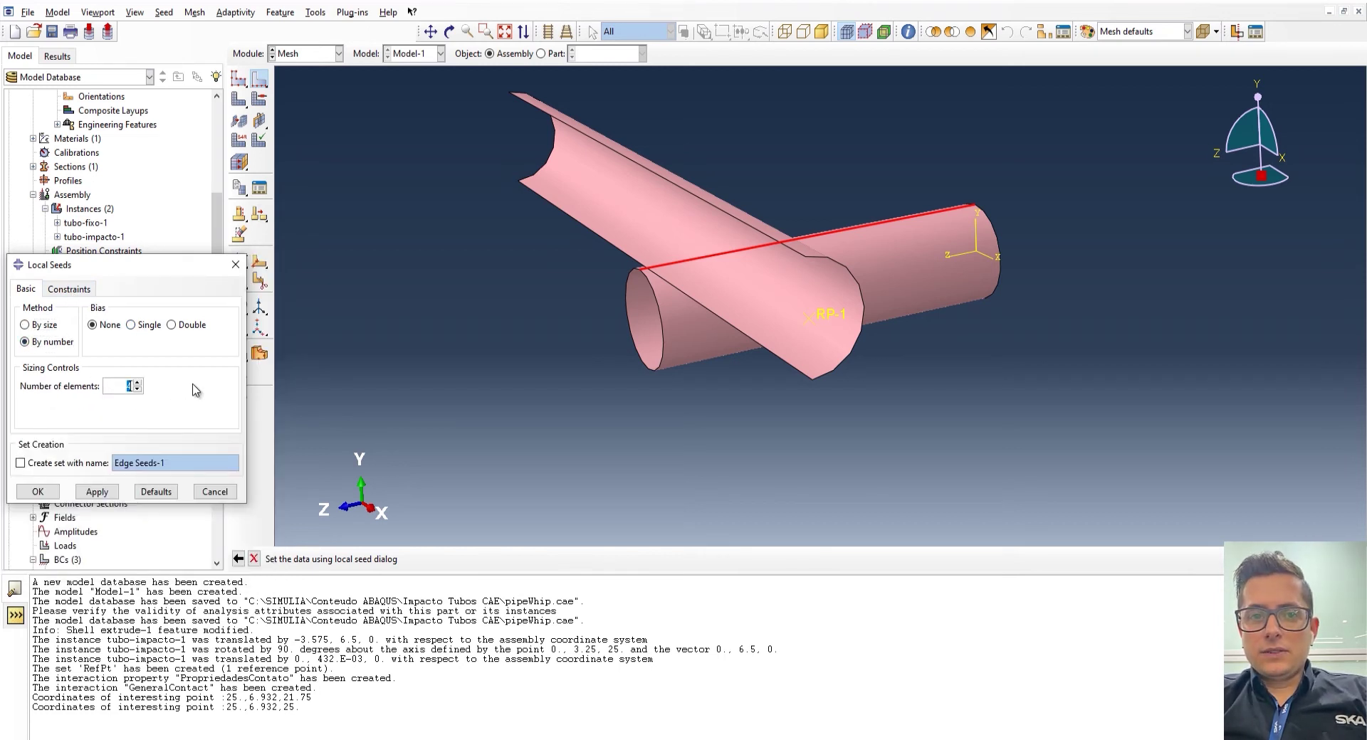
text(16)
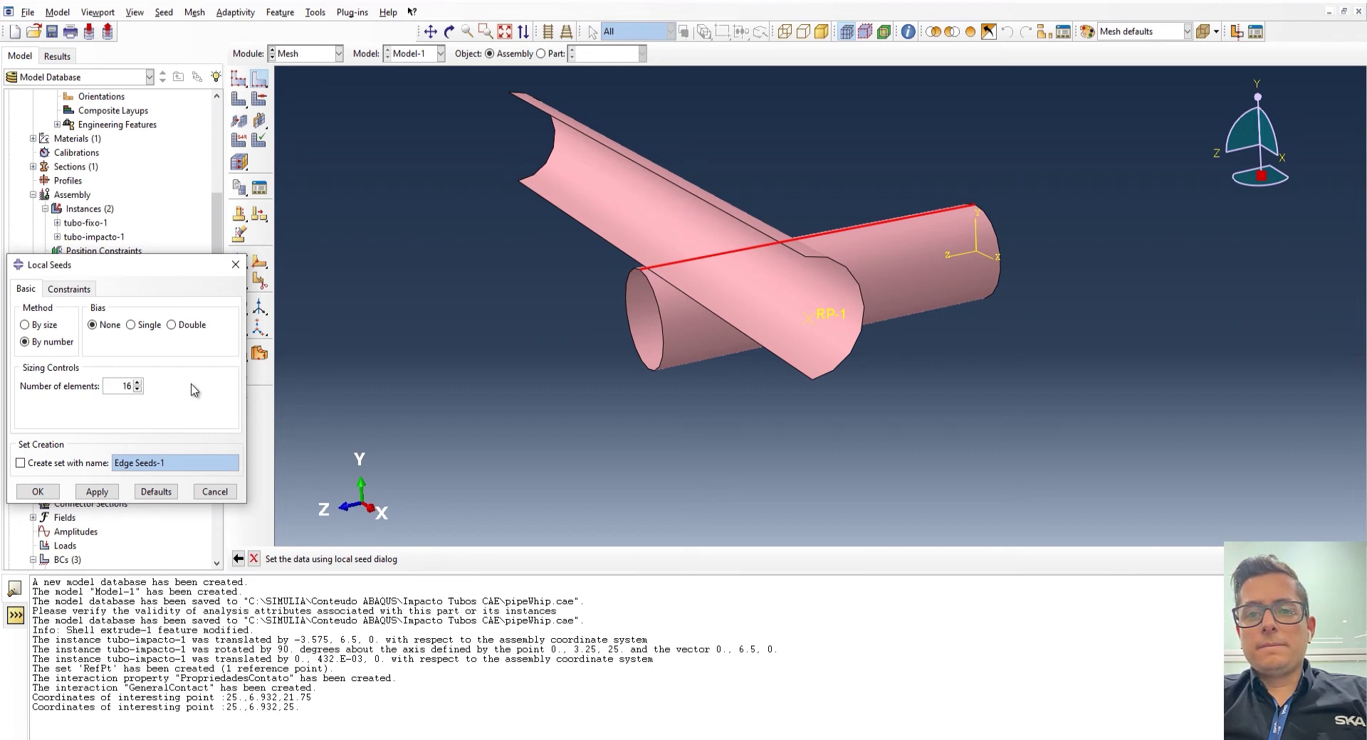
click(95, 493)
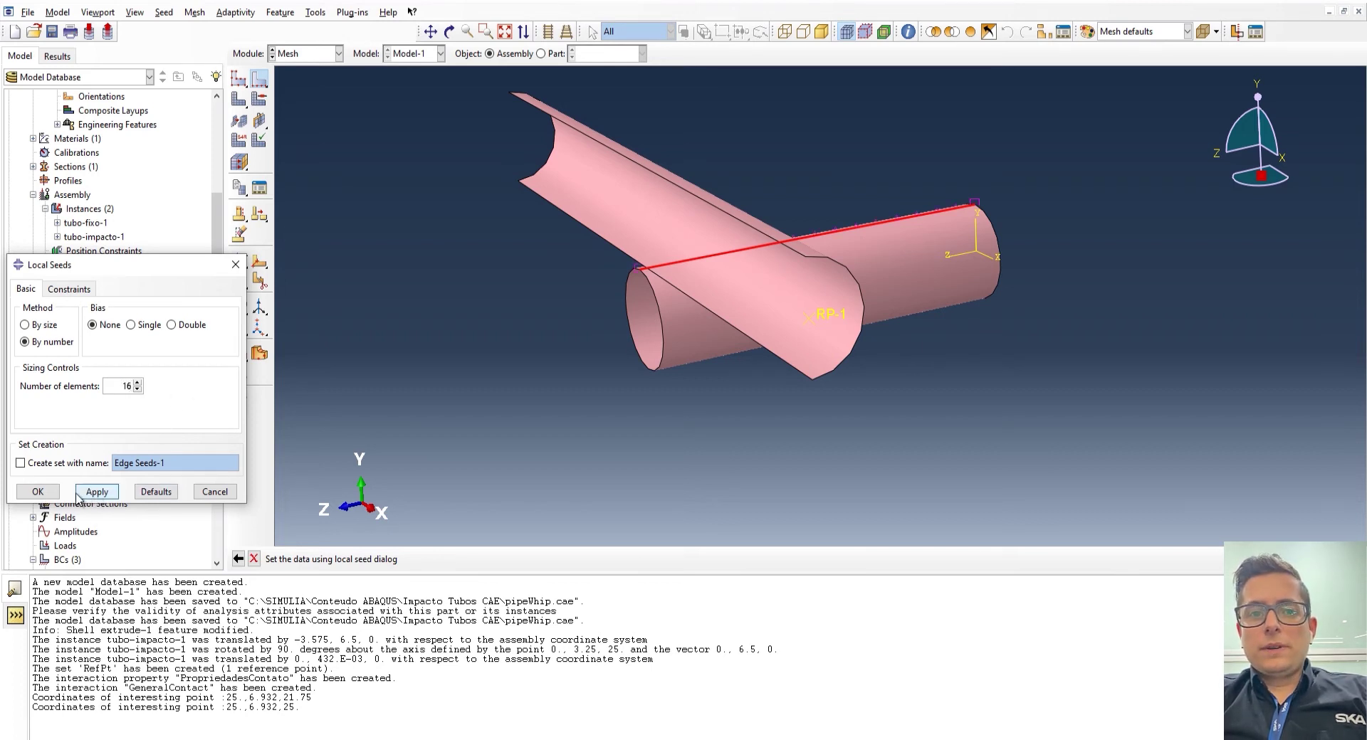
click(40, 493)
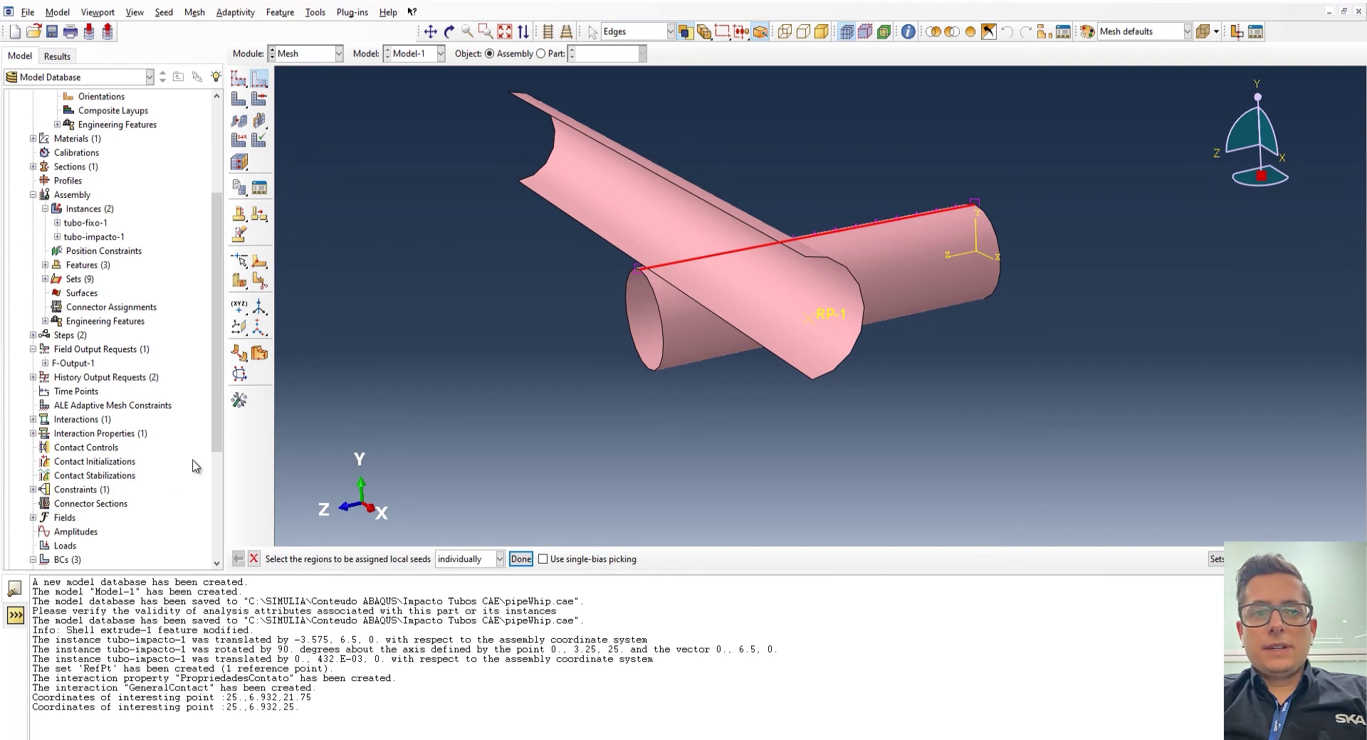
Step: Seed the circular edge at the fixed tube's near open end by number with 24 elements
click(661, 331)
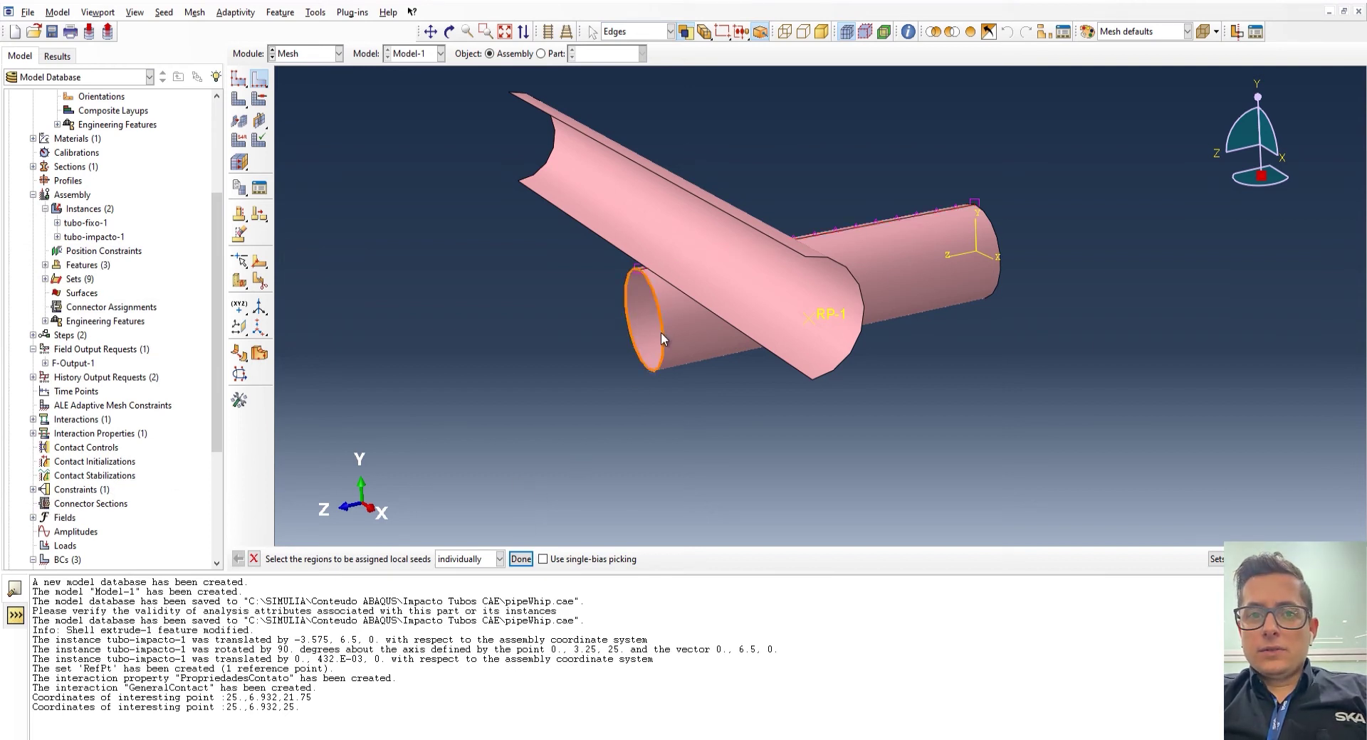
click(520, 560)
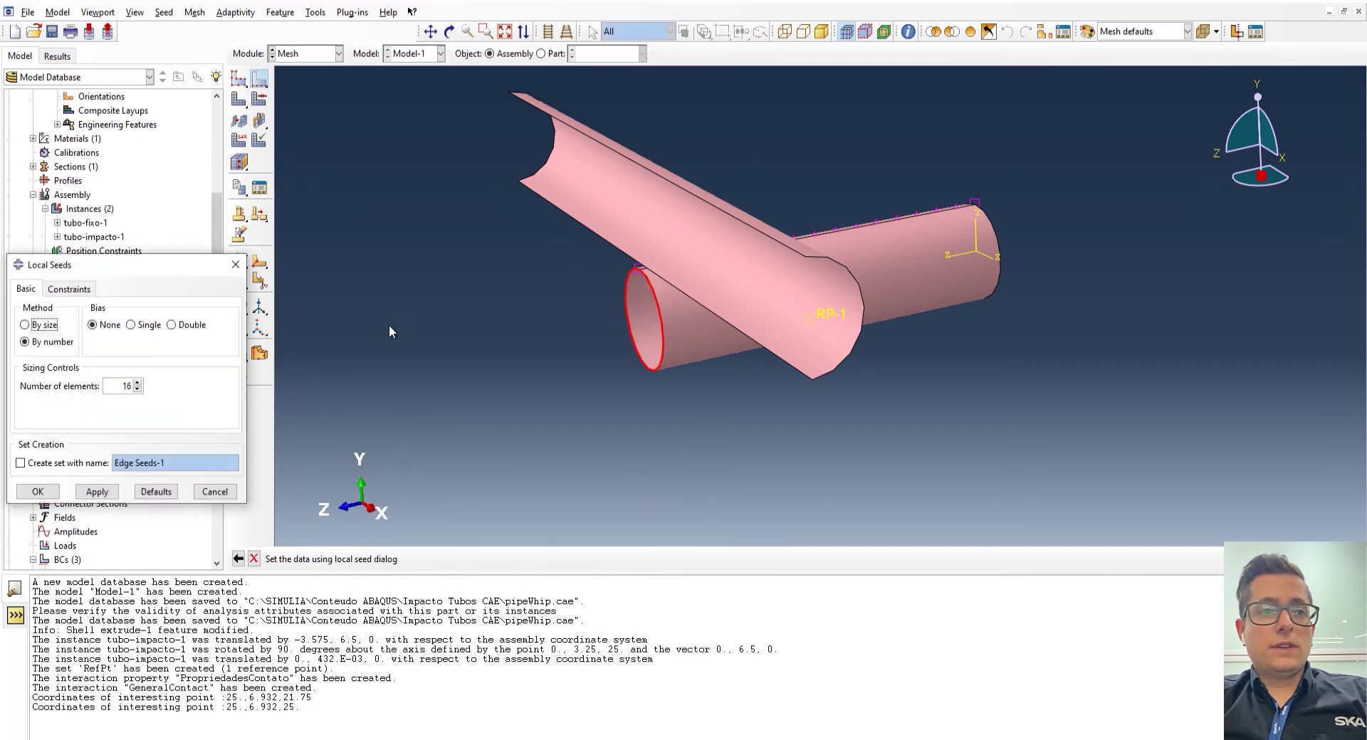
double_click(123, 386)
text(24)
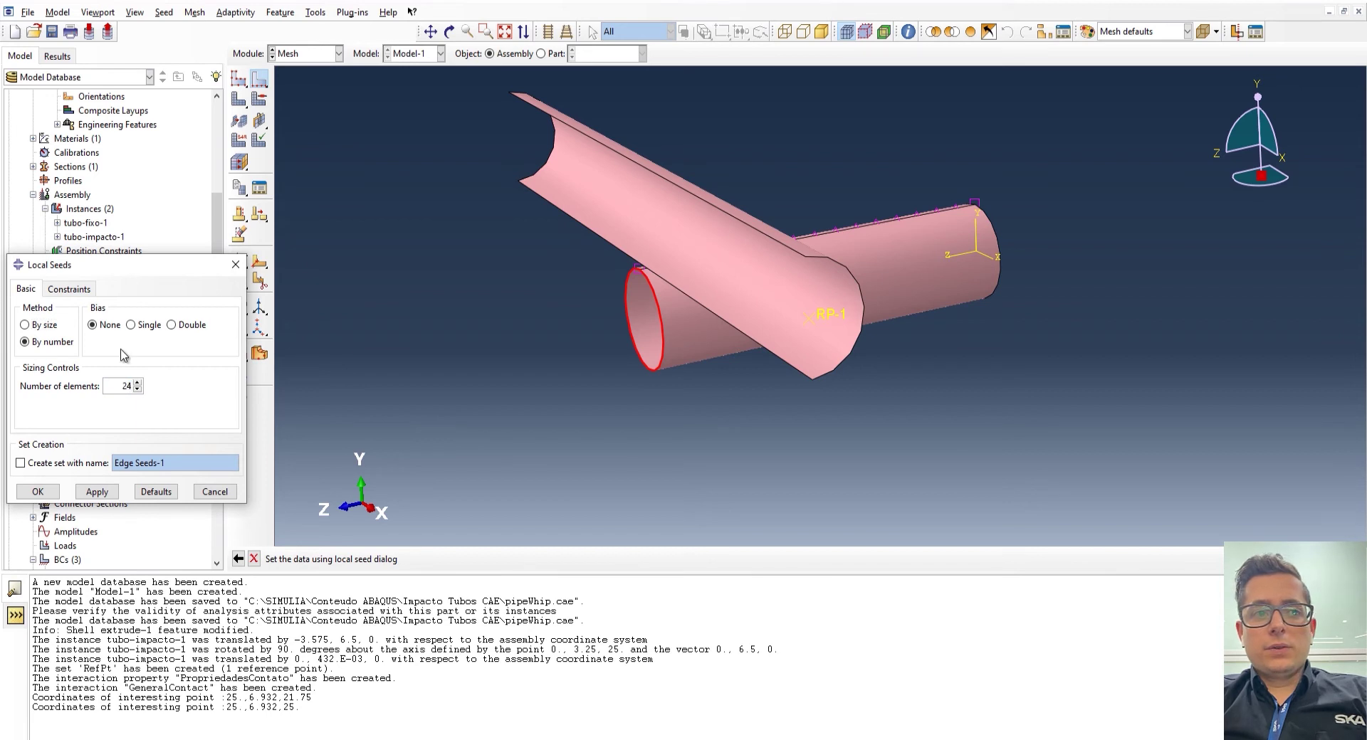
click(38, 492)
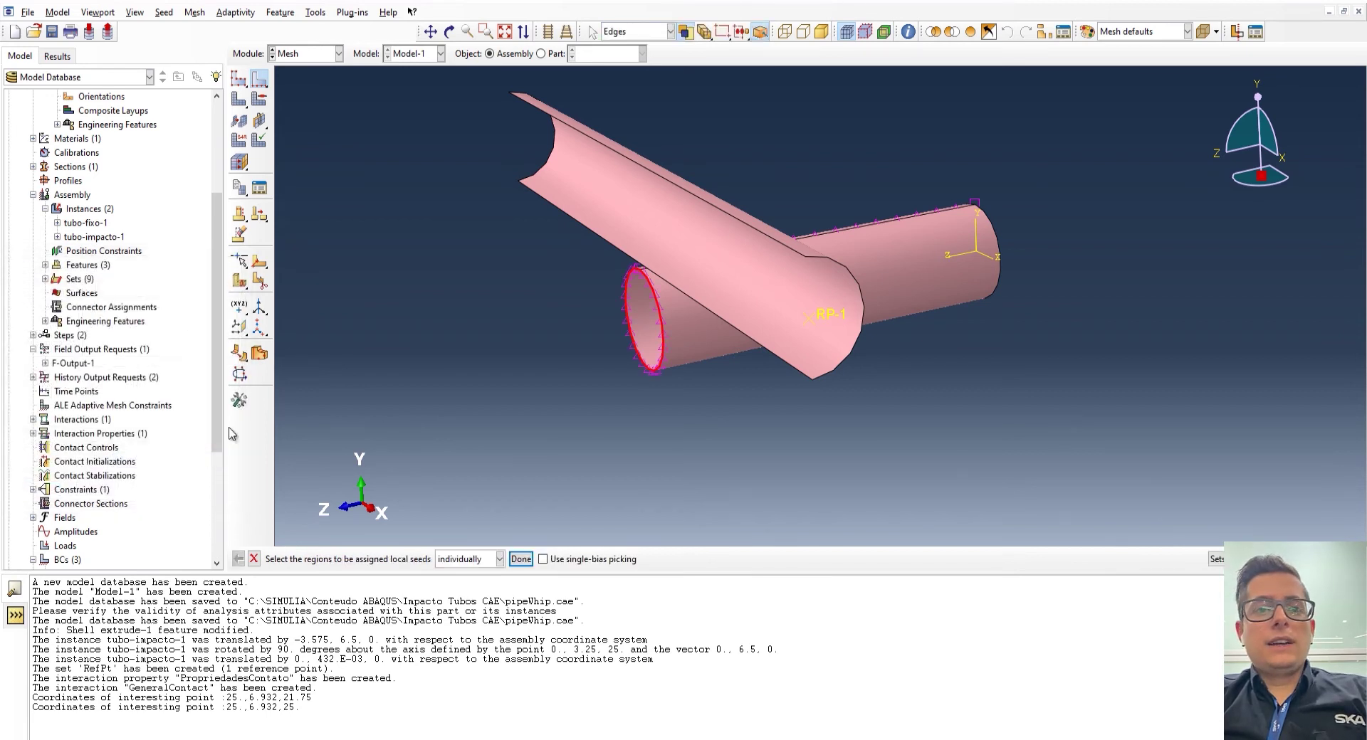
click(520, 559)
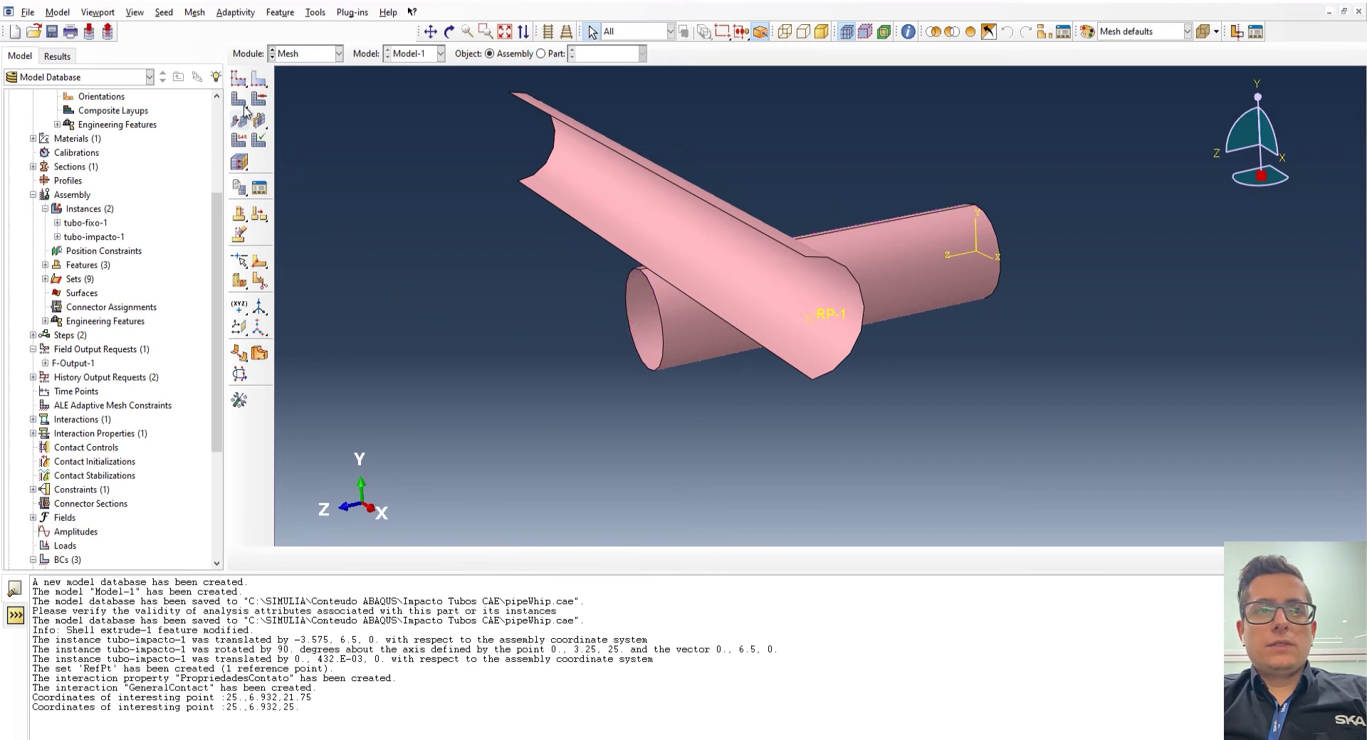
Step: Mesh the fixed tube instance
click(194, 12)
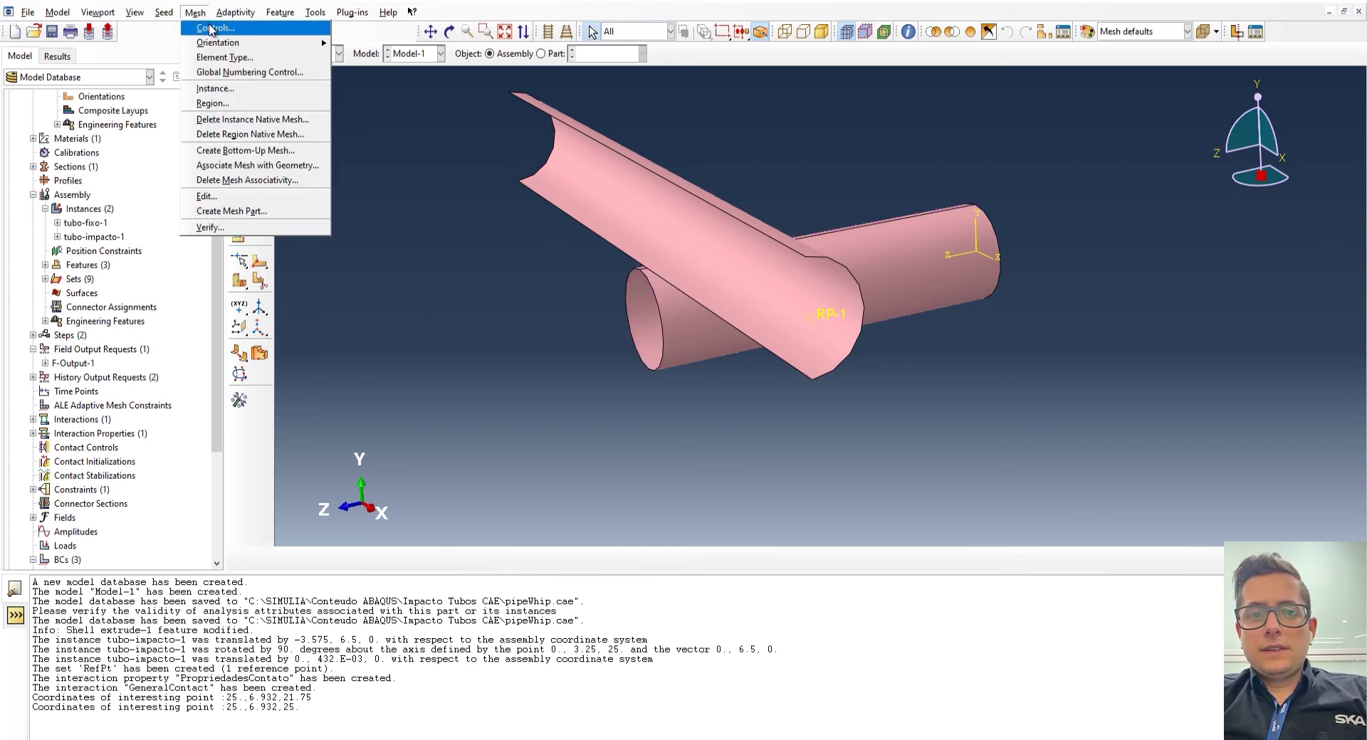
click(214, 90)
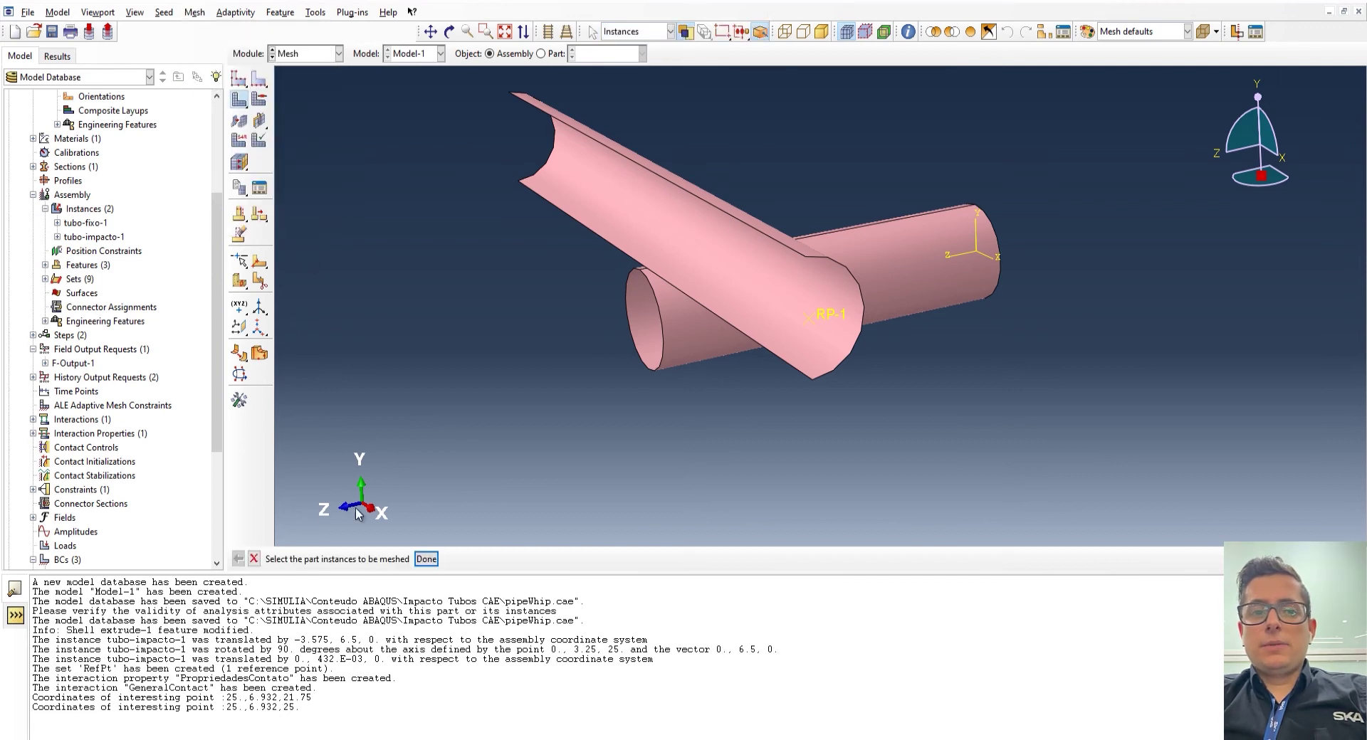
click(733, 254)
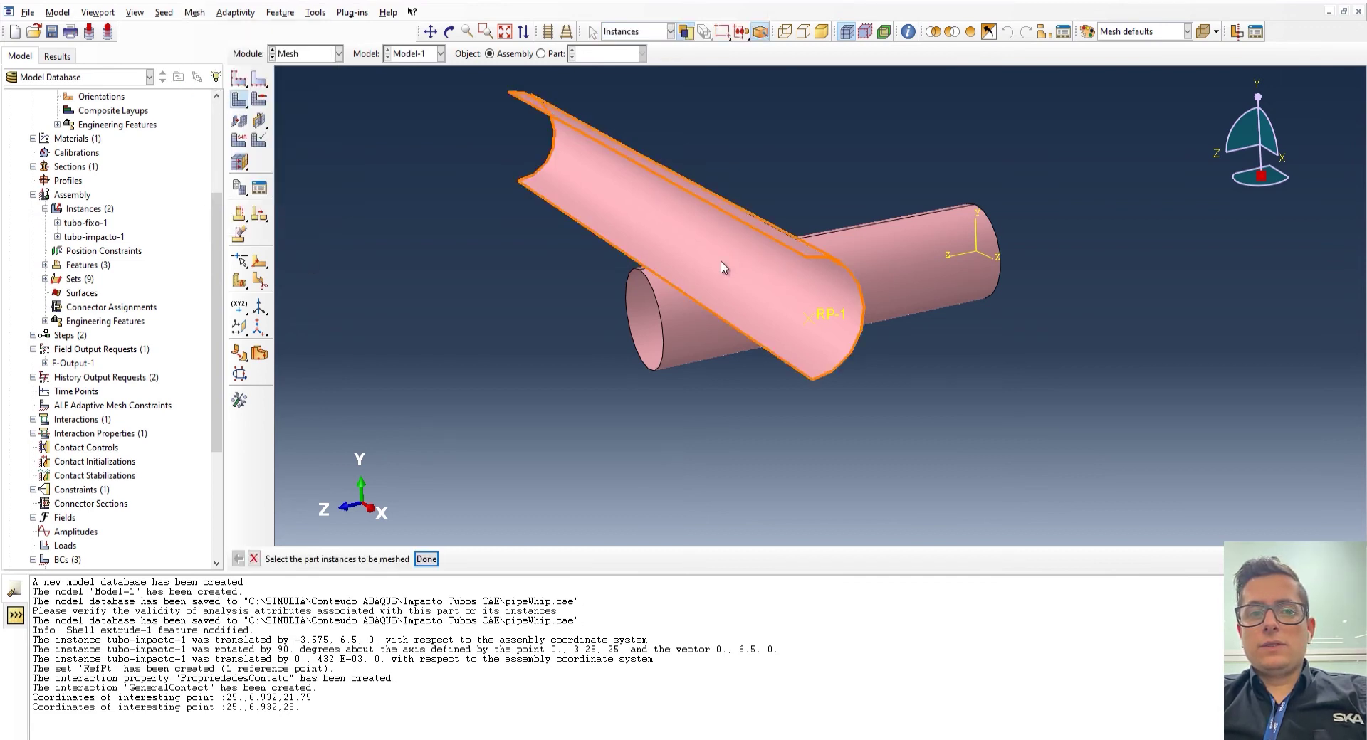
click(678, 349)
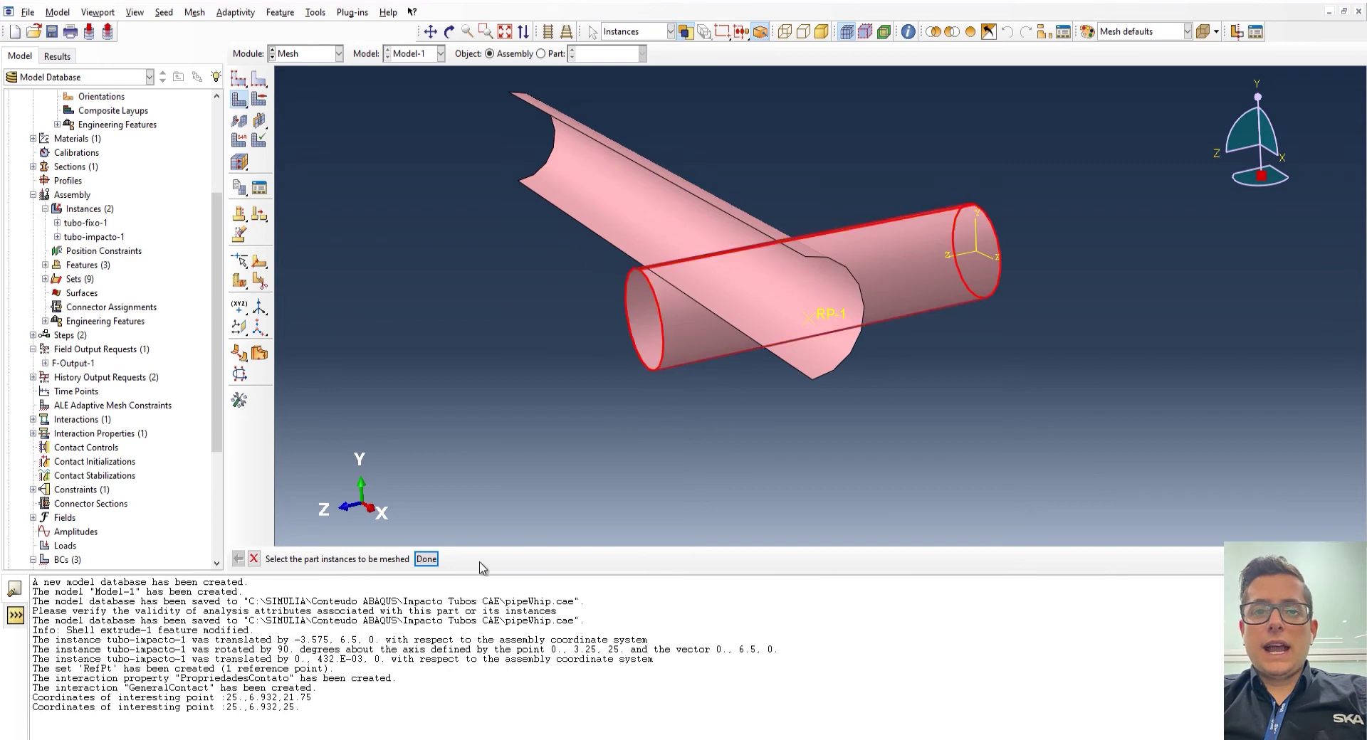
click(426, 560)
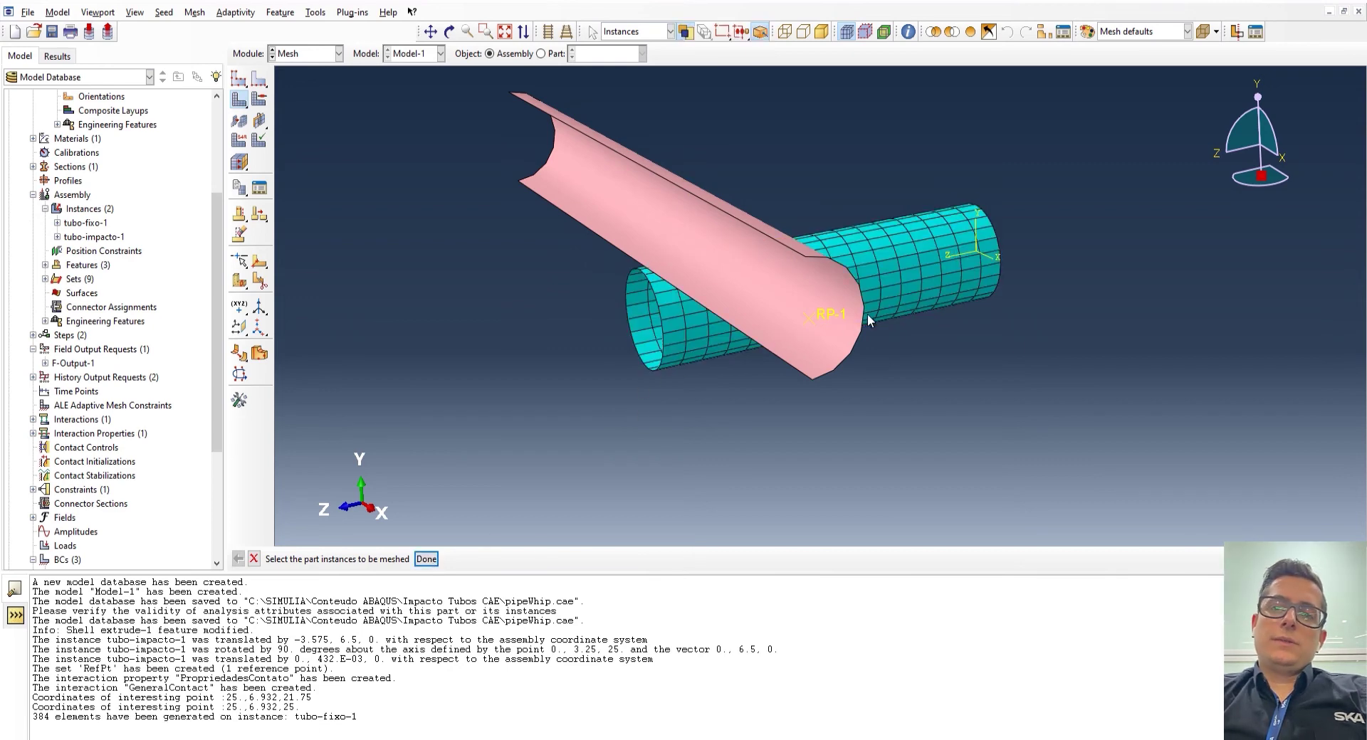
ctrl+alt+drag(703, 390, 744, 447)
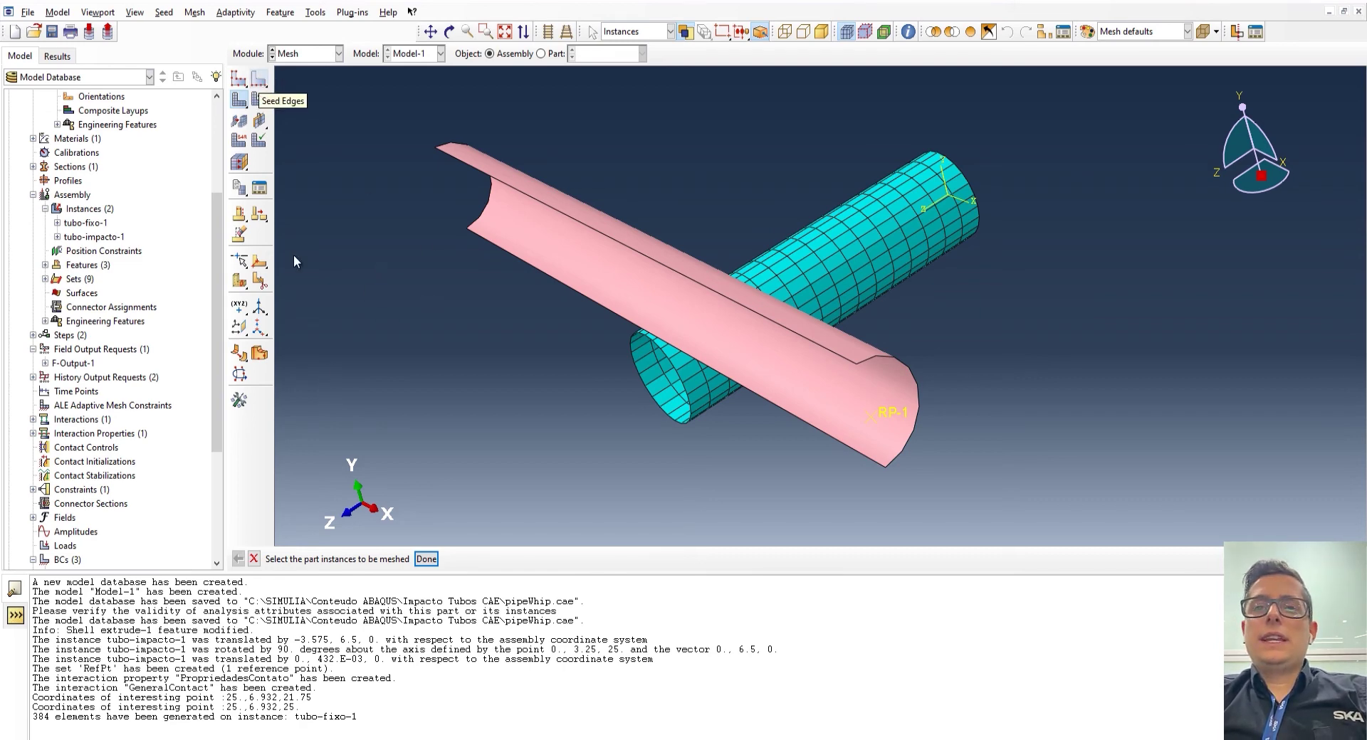
click(425, 559)
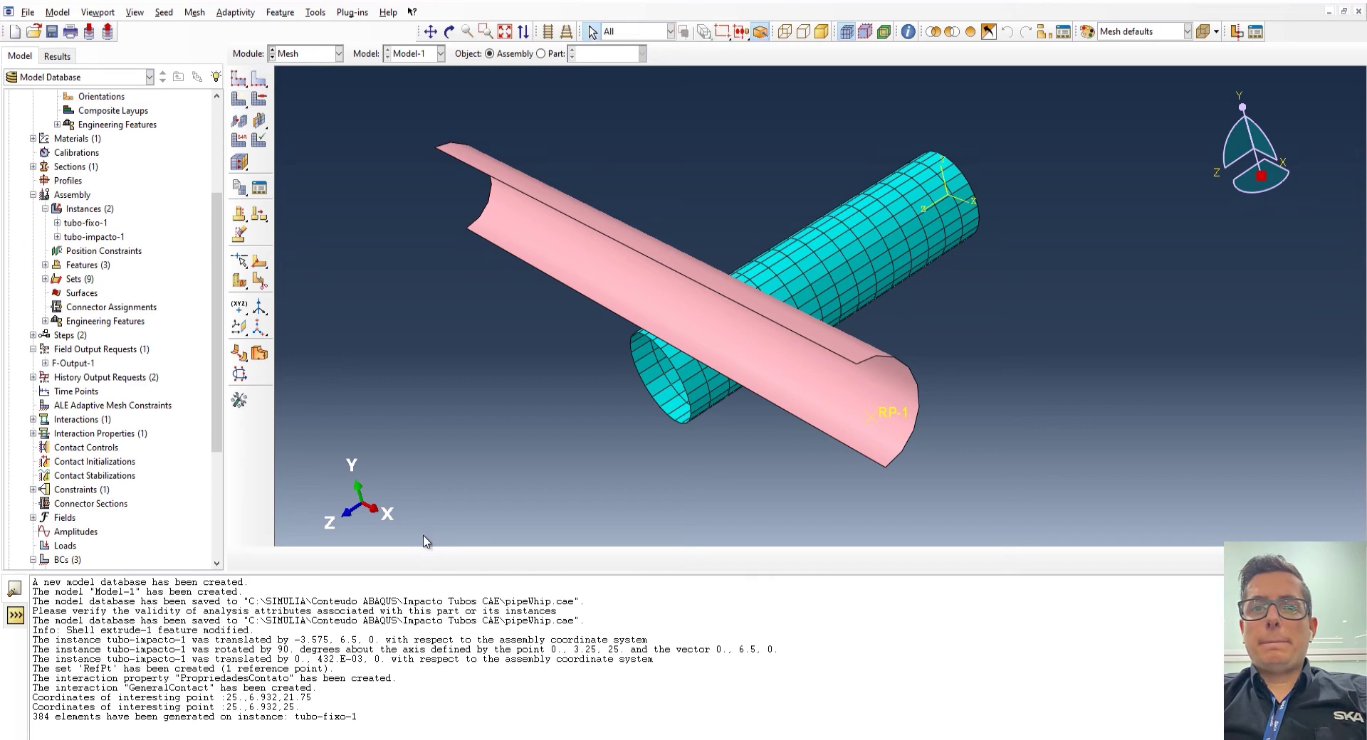
Step: Seed the impact tube's upper lengthwise edge by number with 46 elements and no bias
click(258, 78)
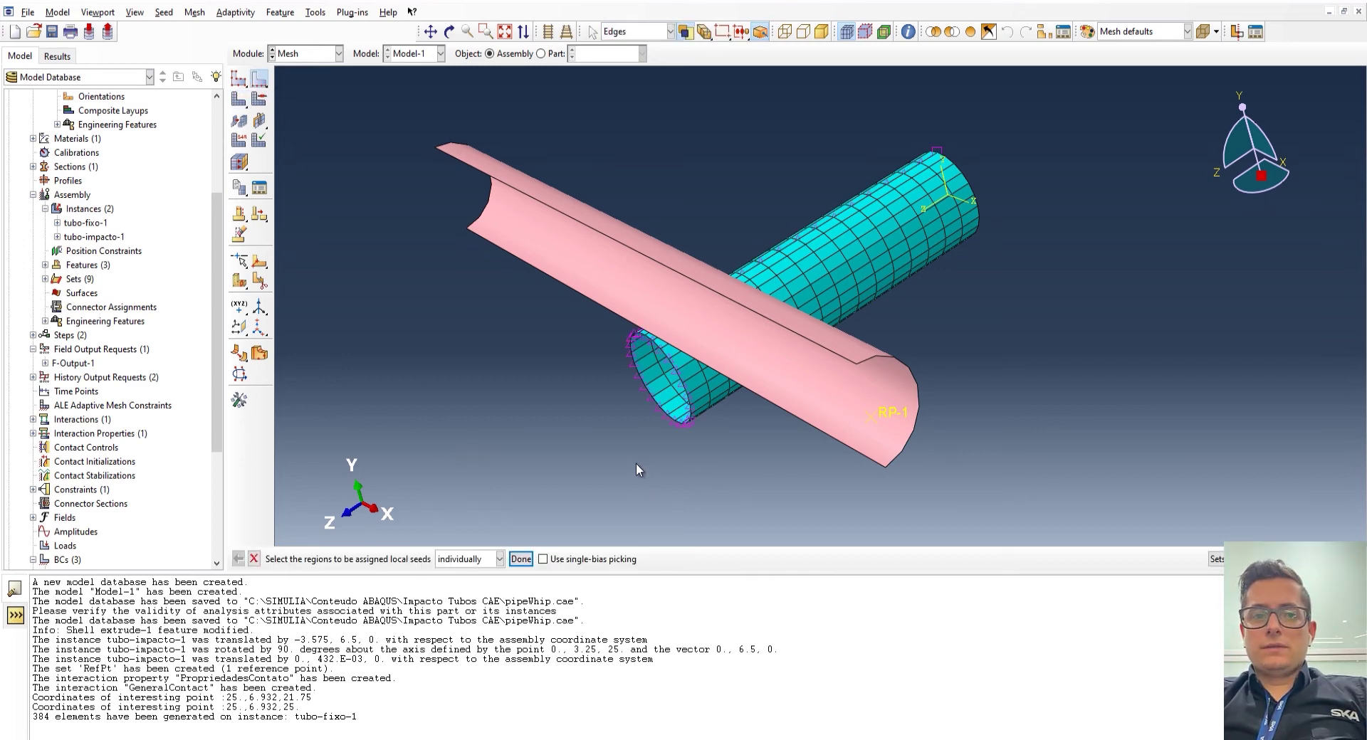
click(647, 254)
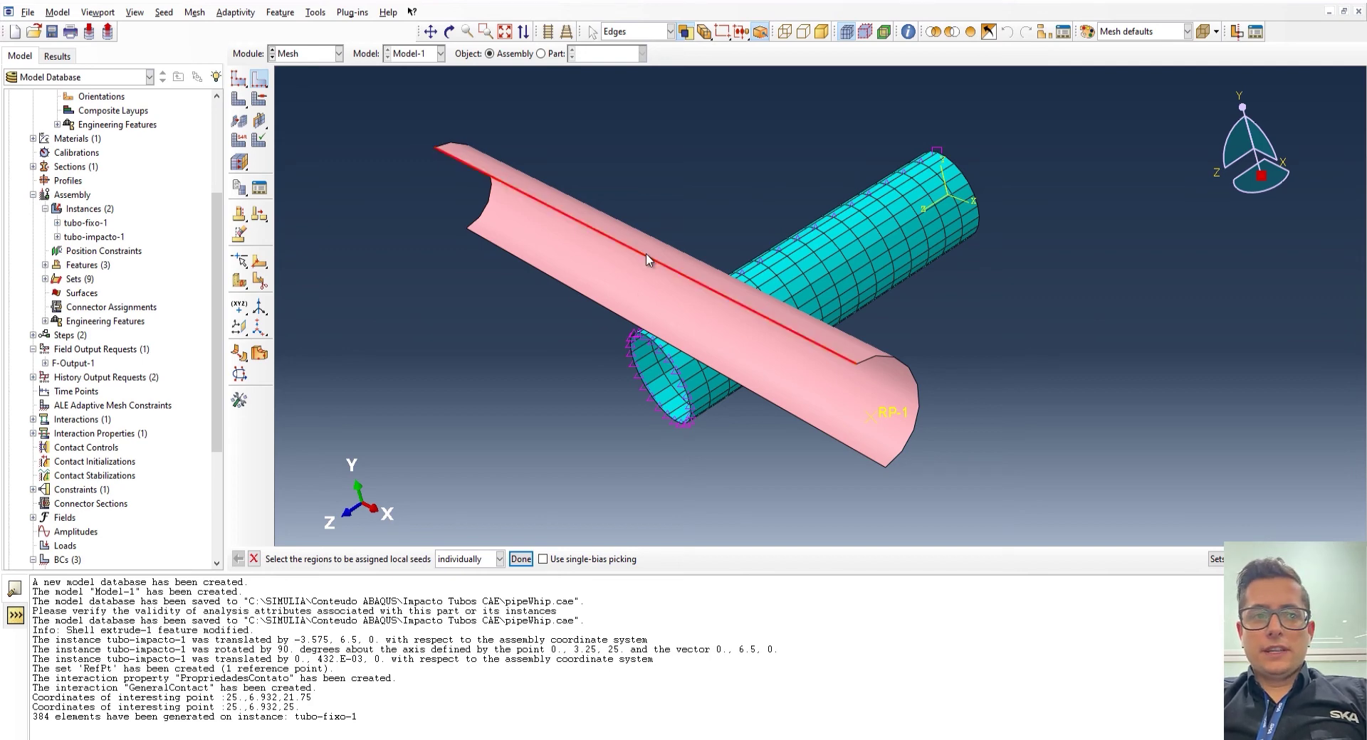
click(520, 560)
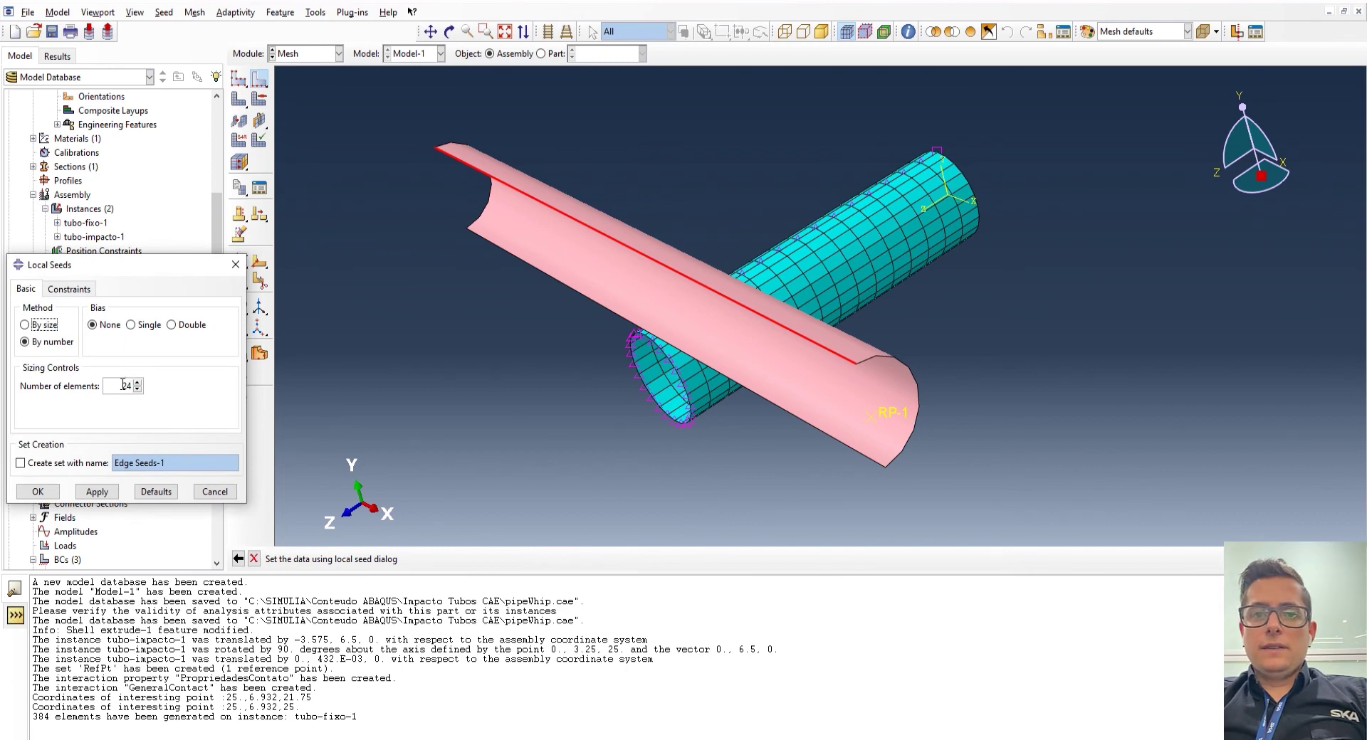
double_click(127, 385)
text(4)
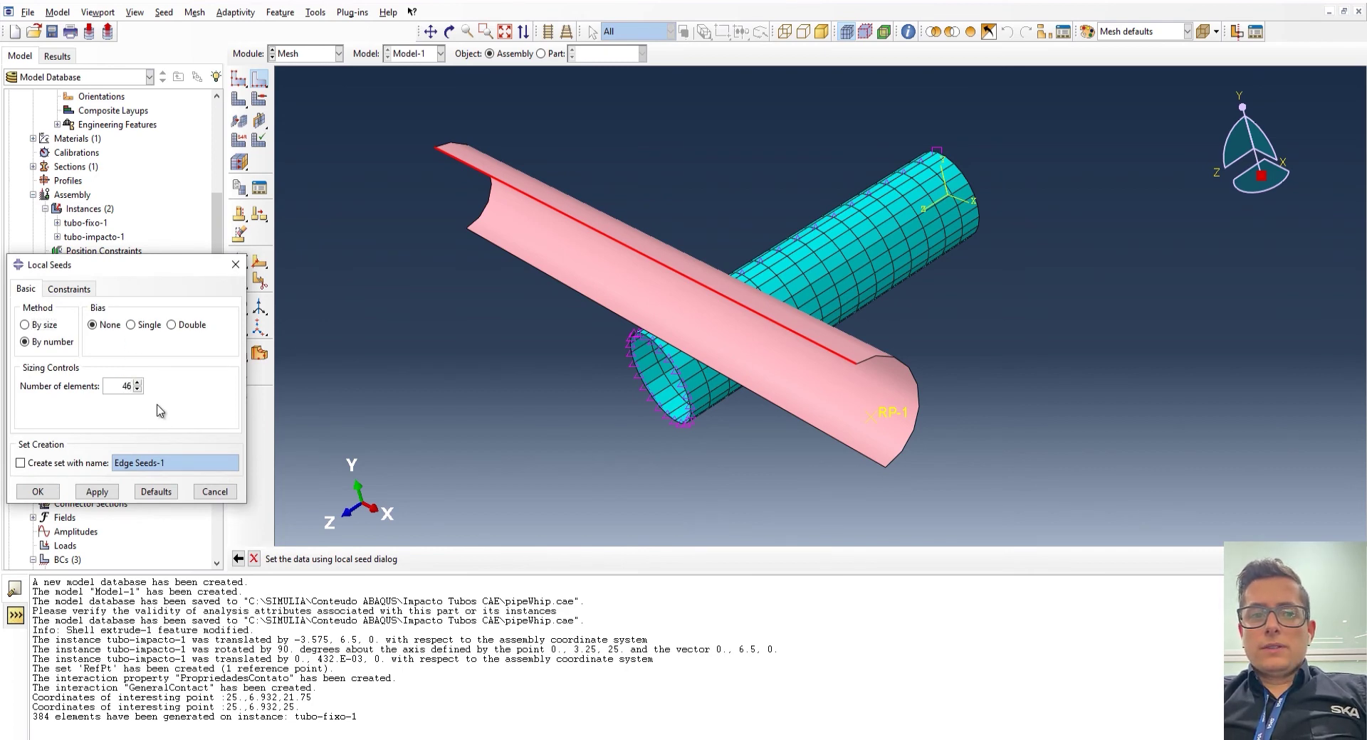
click(100, 493)
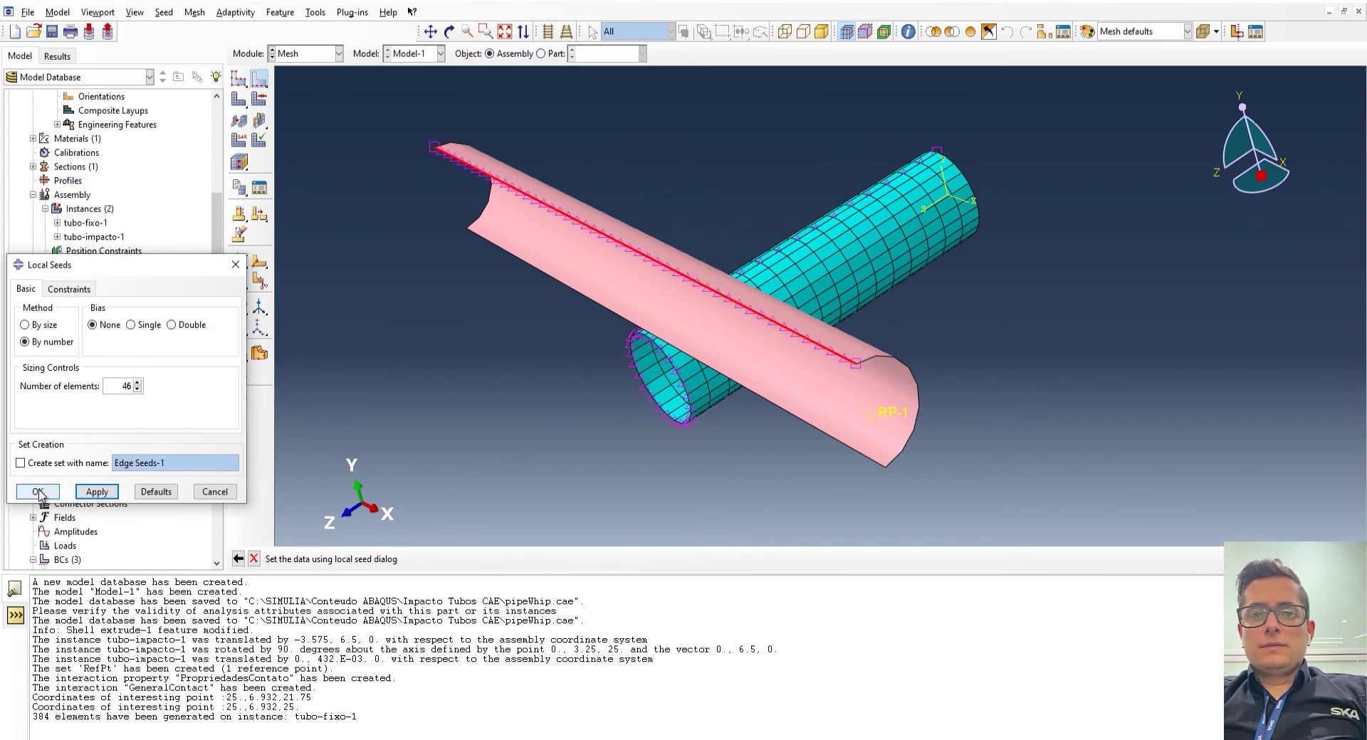
click(39, 494)
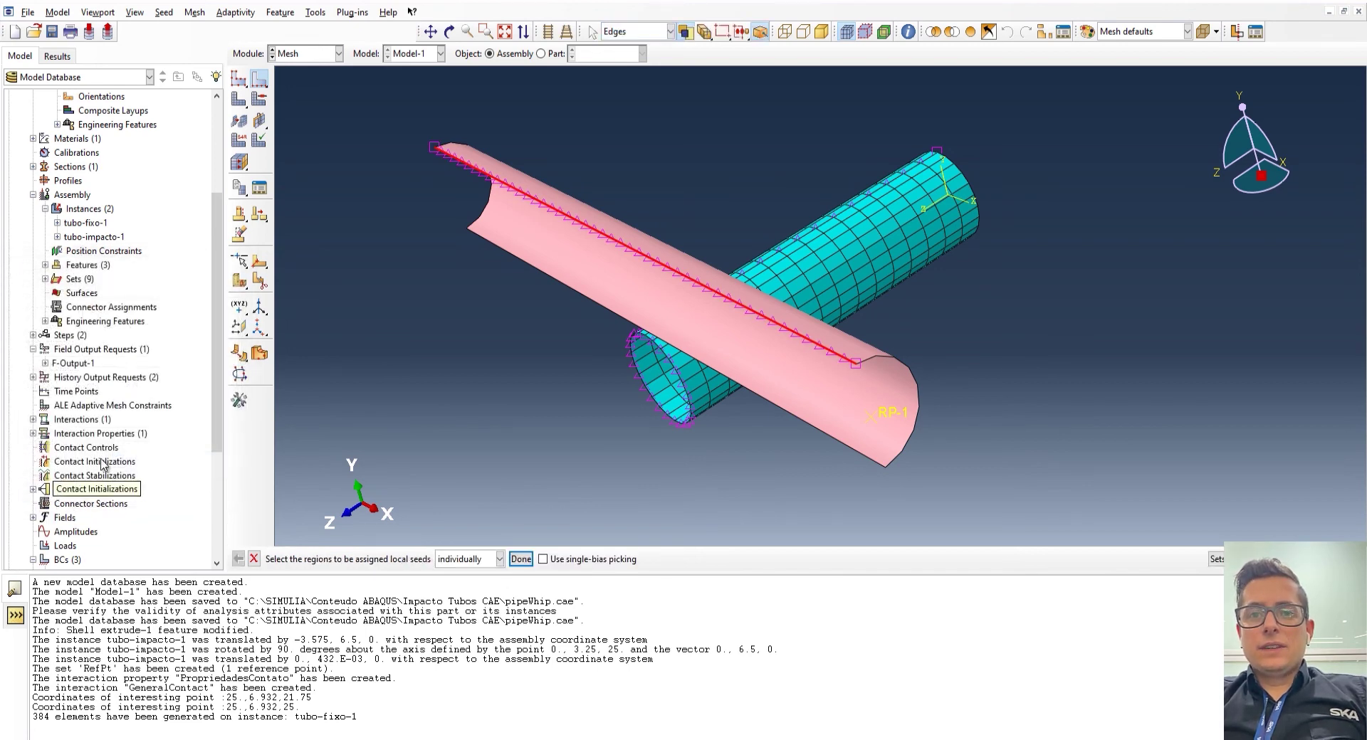
Step: Seed the impact tube's curved end edge near RP-1 by number with 16 elements and no bias
click(374, 421)
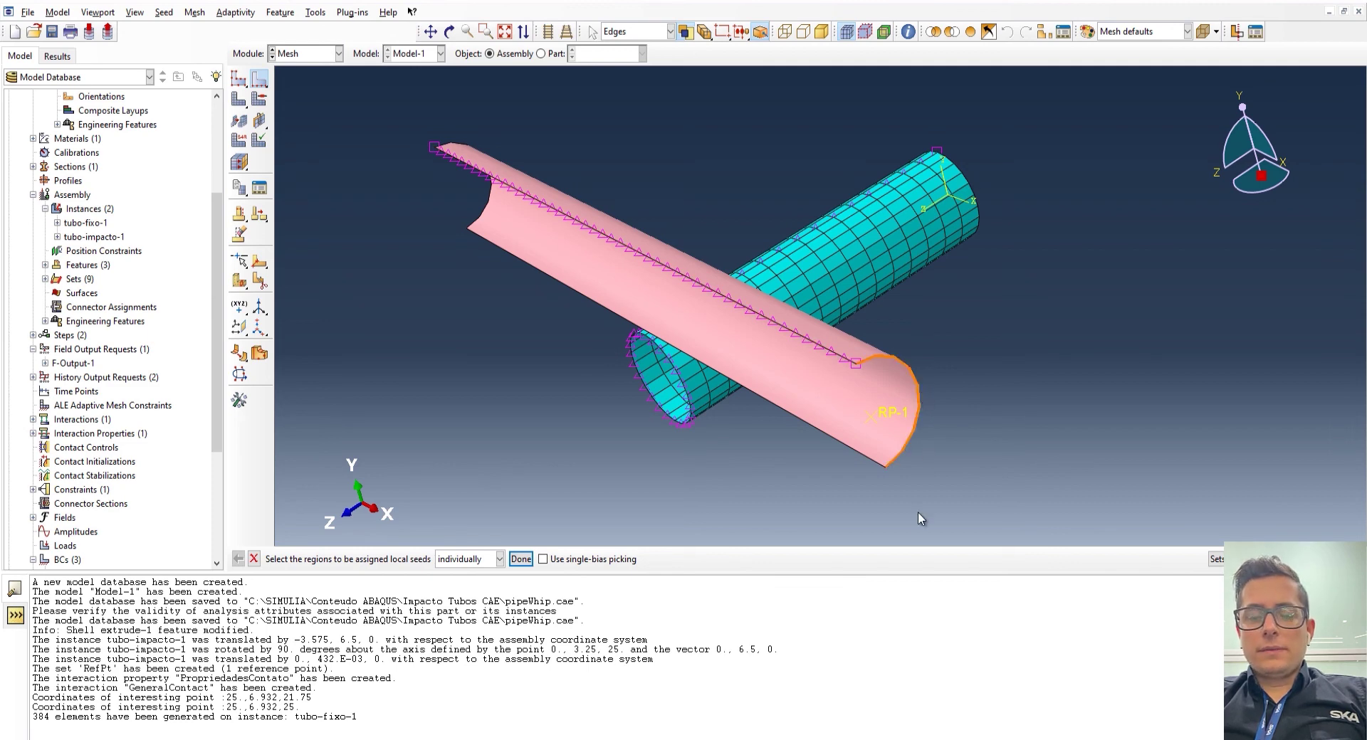
click(522, 560)
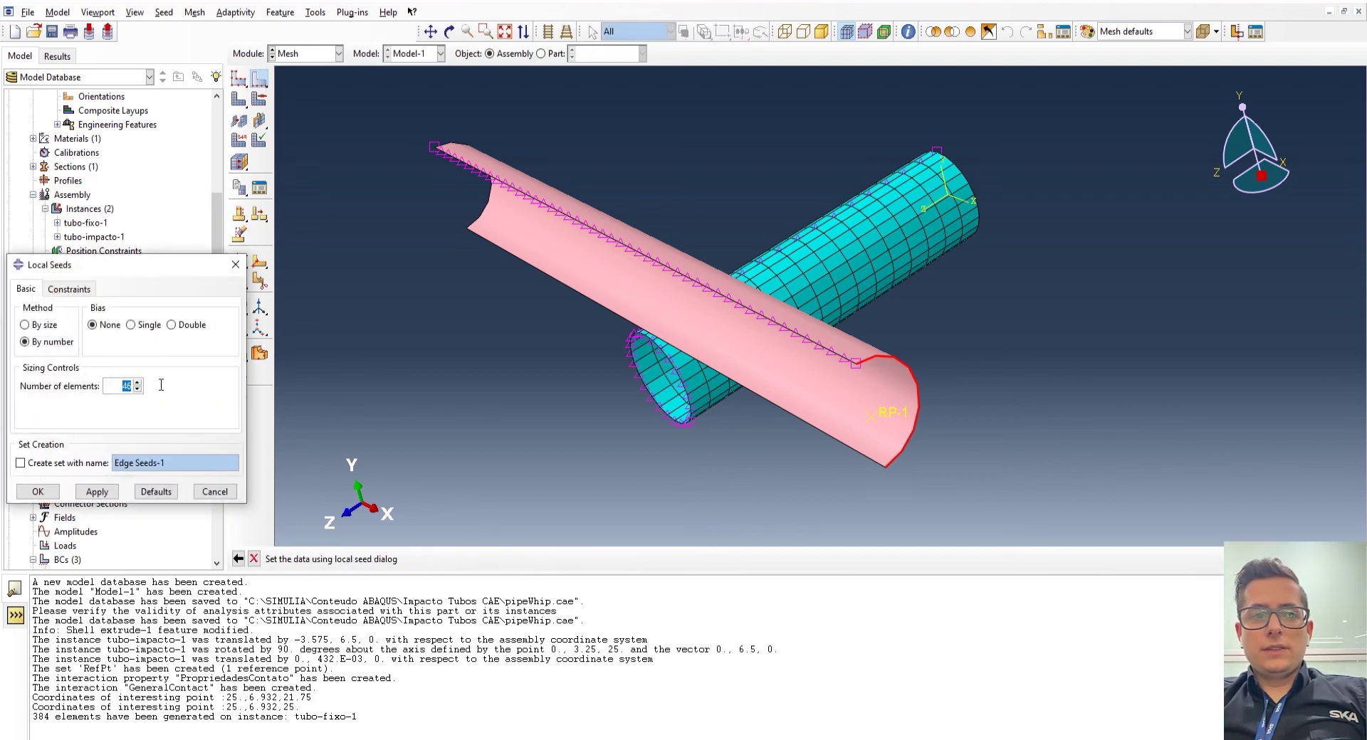
text(1)
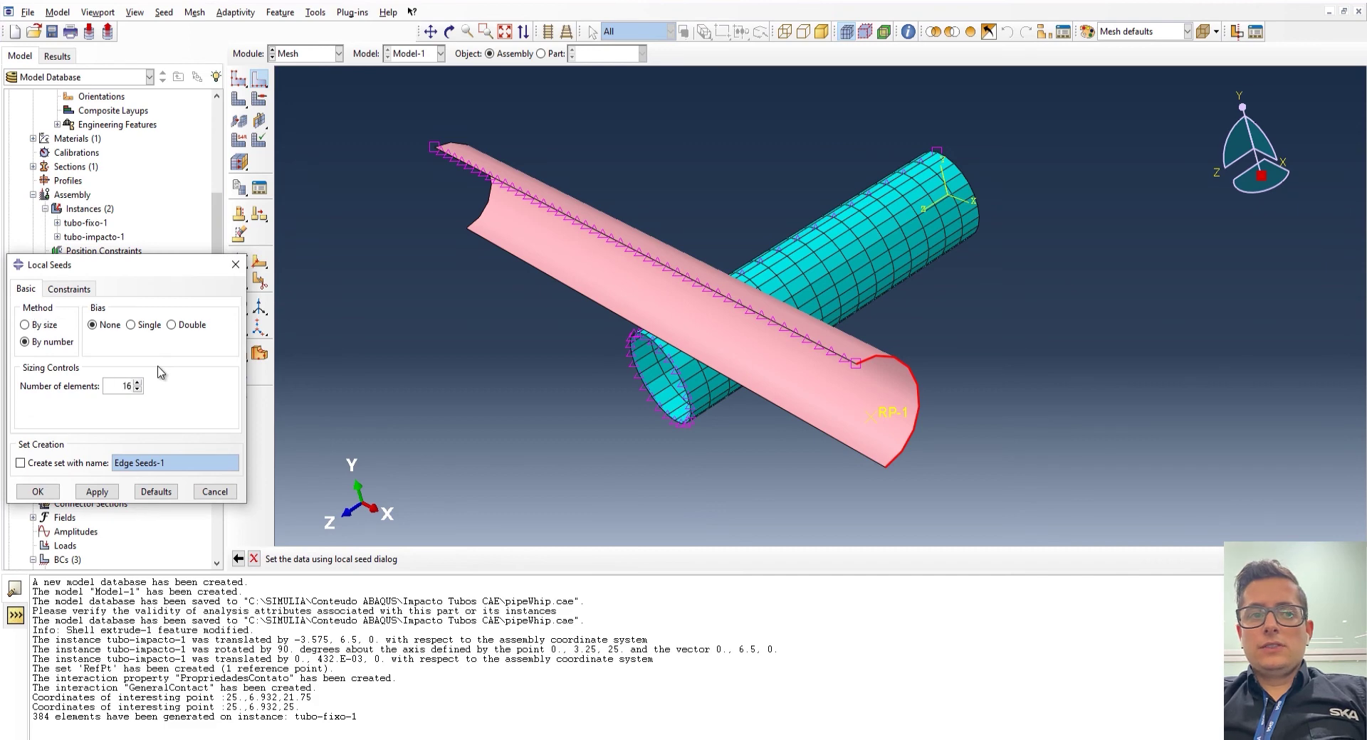
click(97, 492)
click(37, 492)
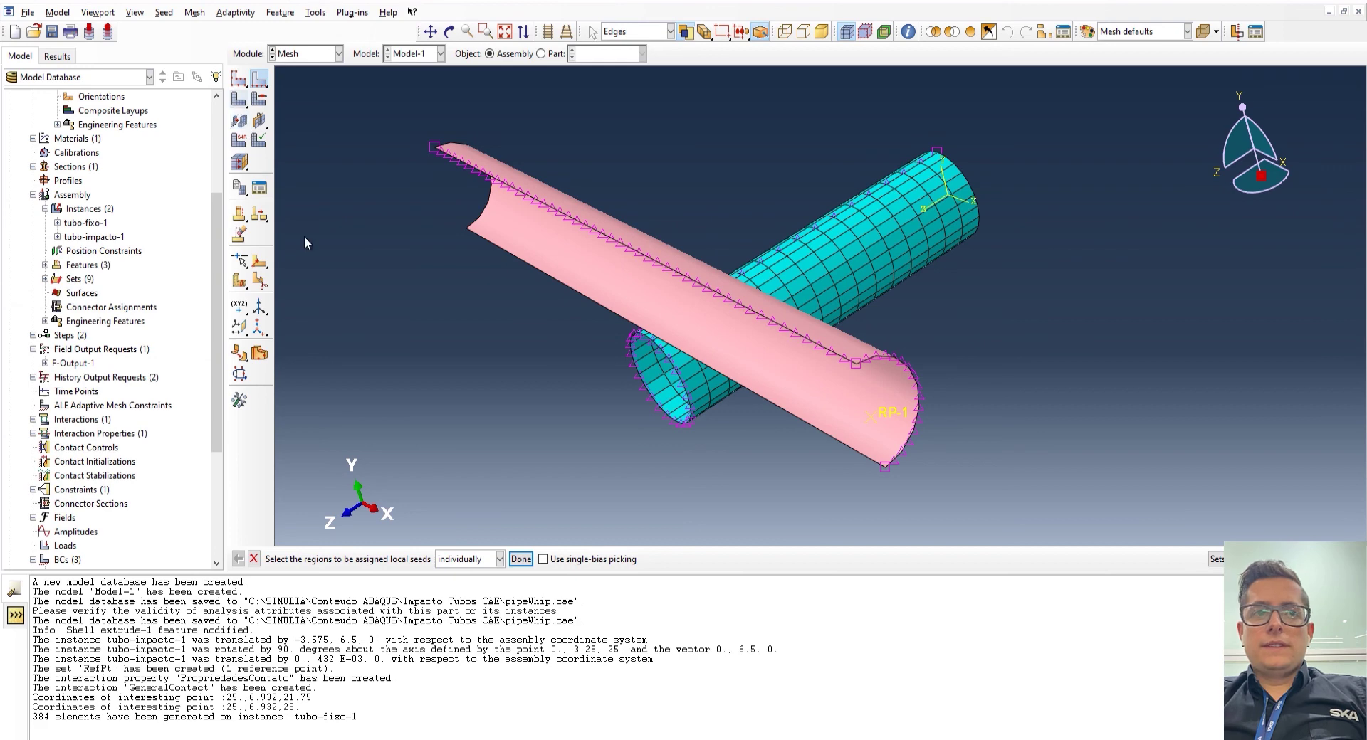
click(520, 558)
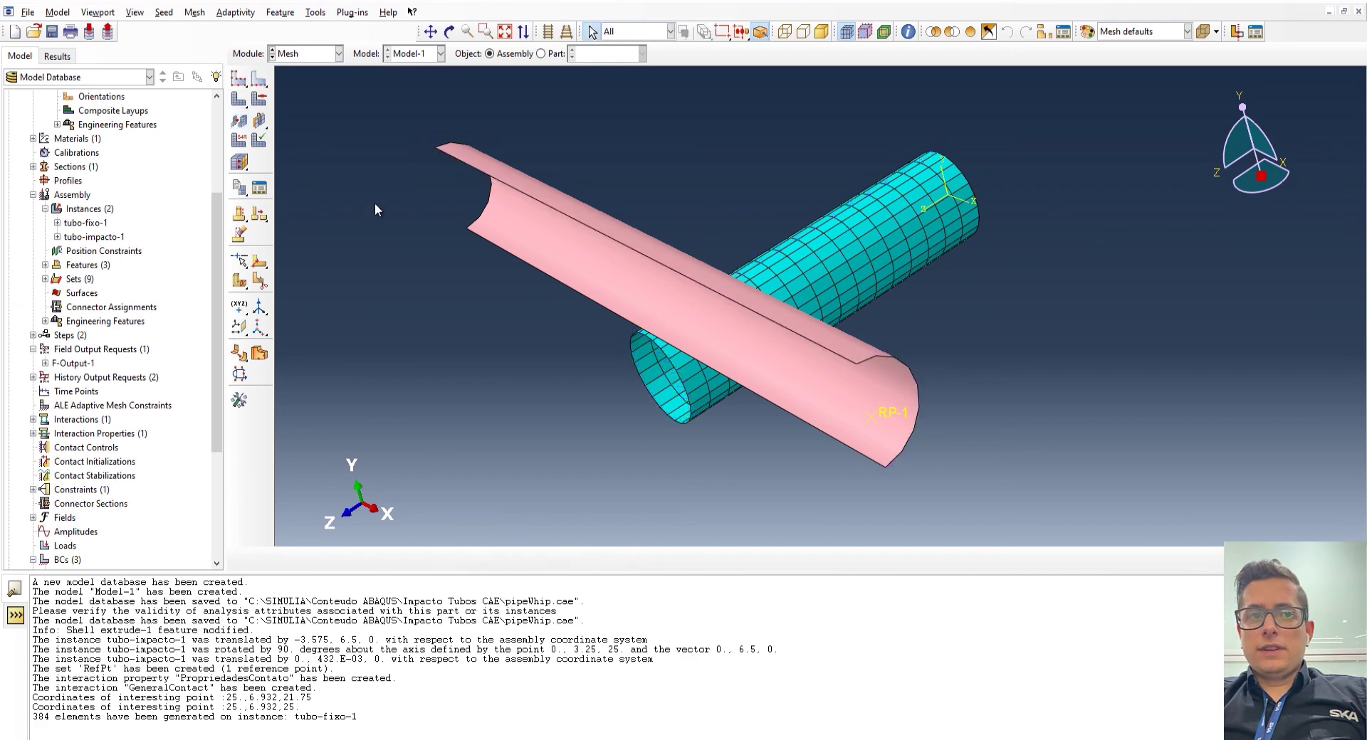
Step: Mesh the impact tube instance and save the model database
click(238, 103)
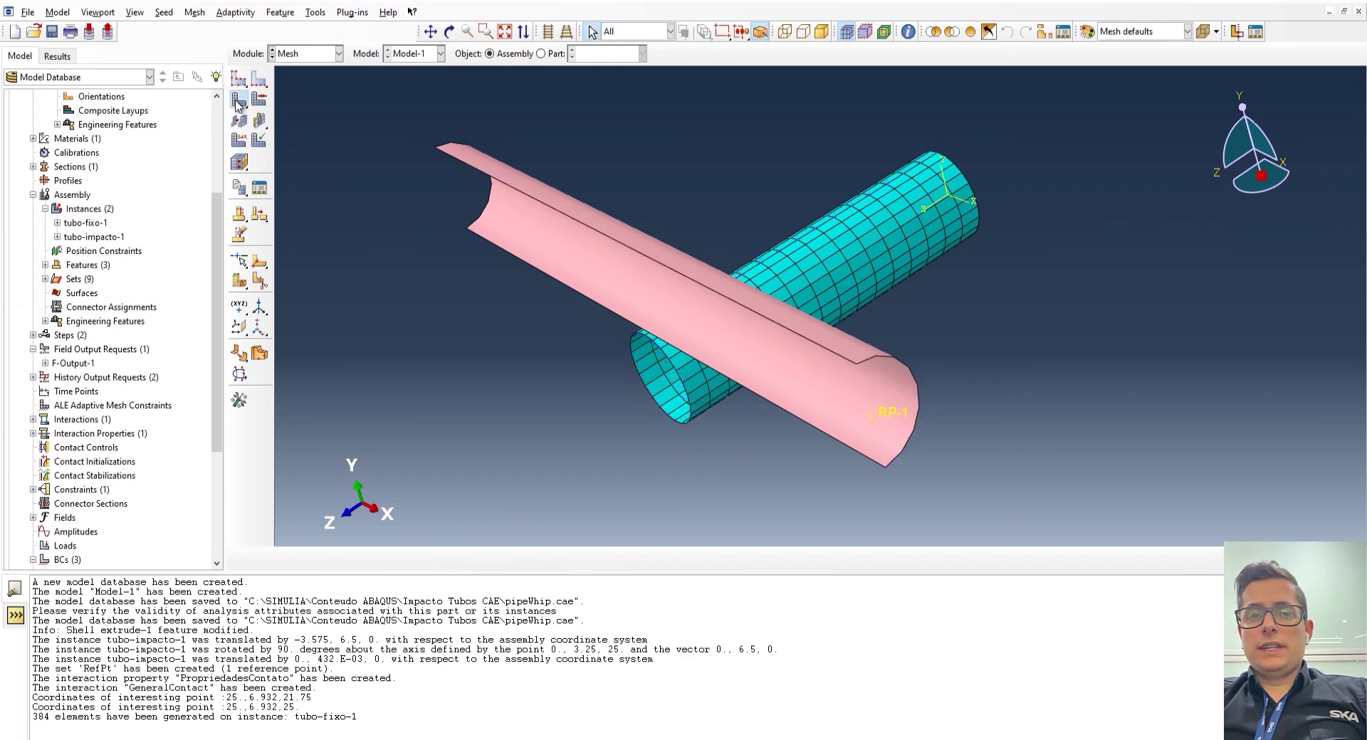
click(595, 259)
click(426, 558)
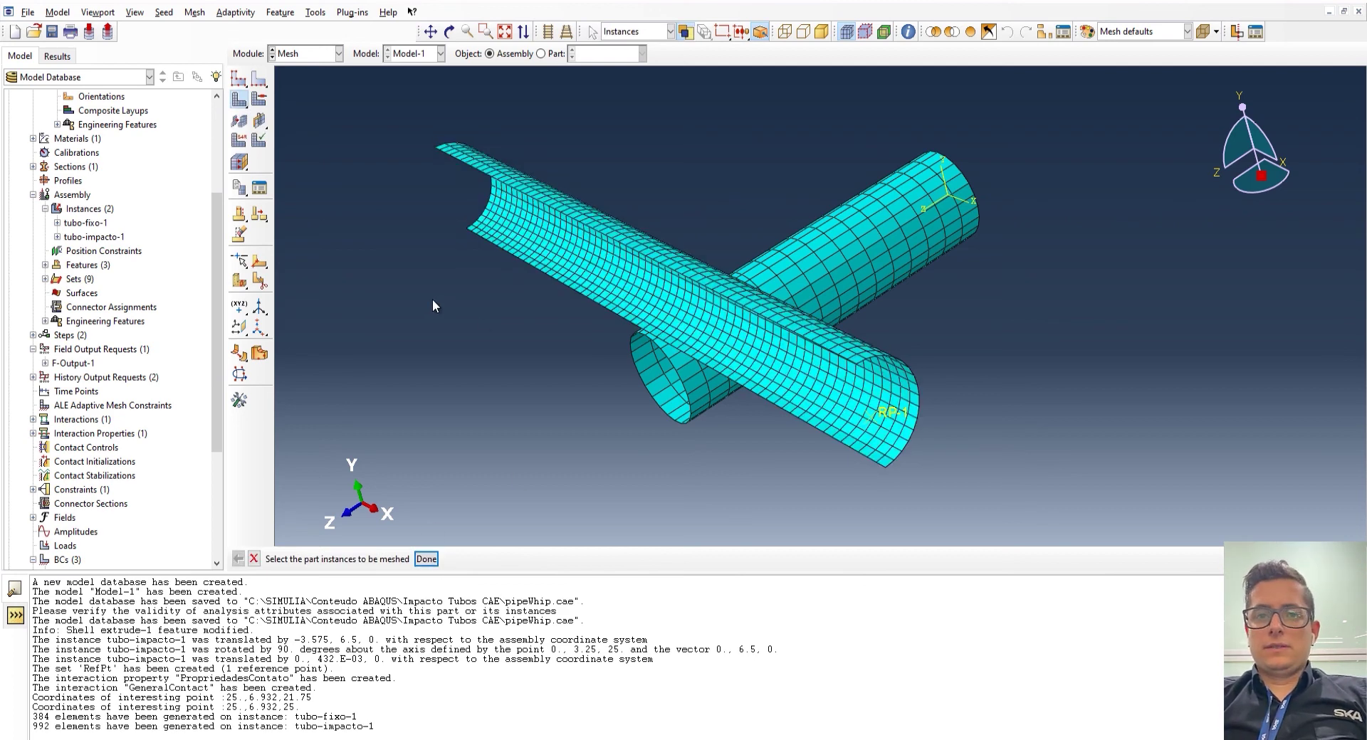
click(426, 559)
click(56, 33)
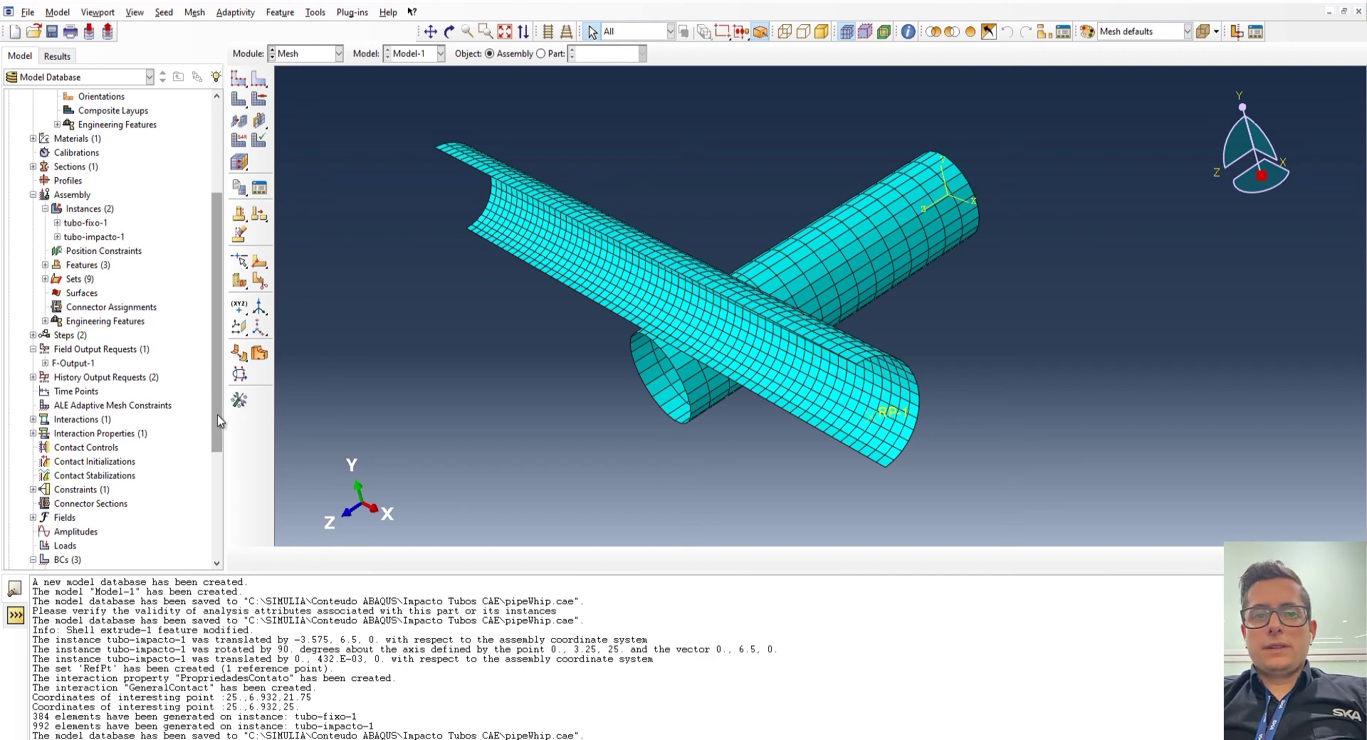
Step: Locate the Jobs entry under Analysis in the model tree
drag(219, 421, 213, 522)
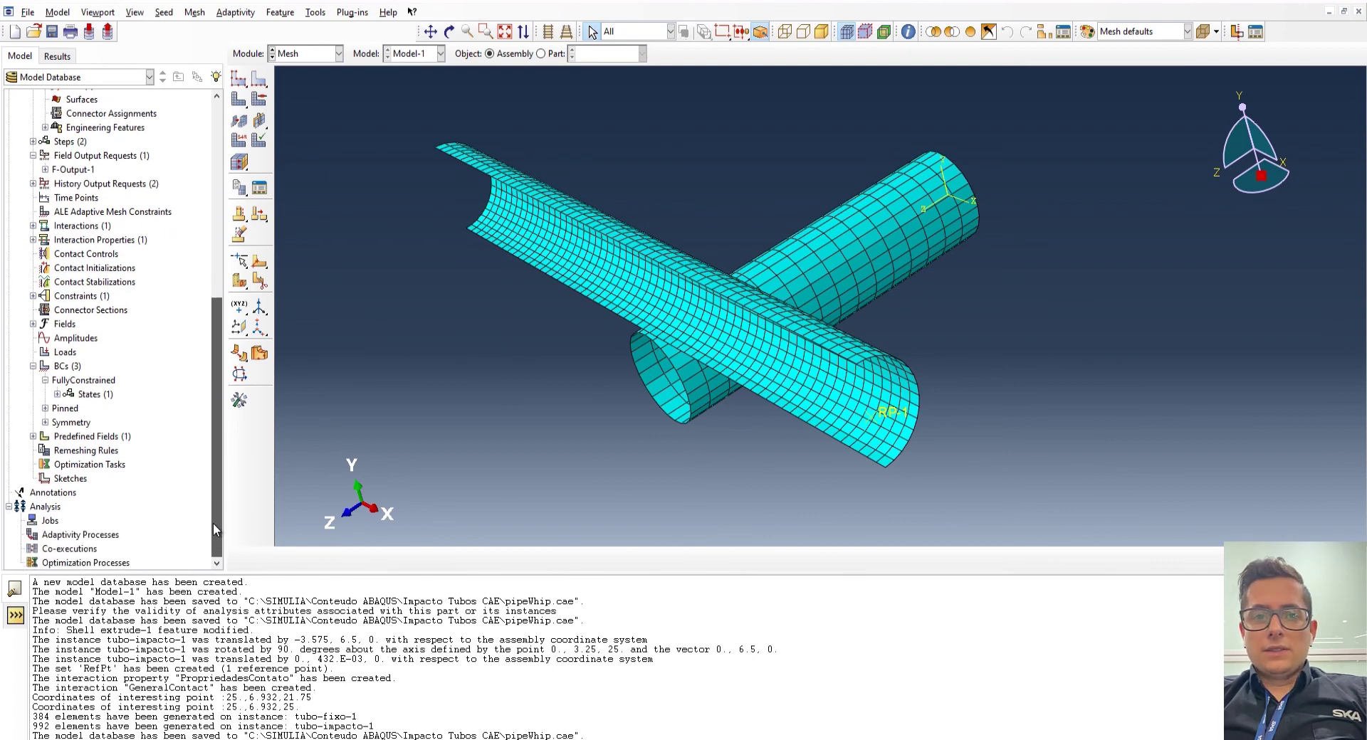